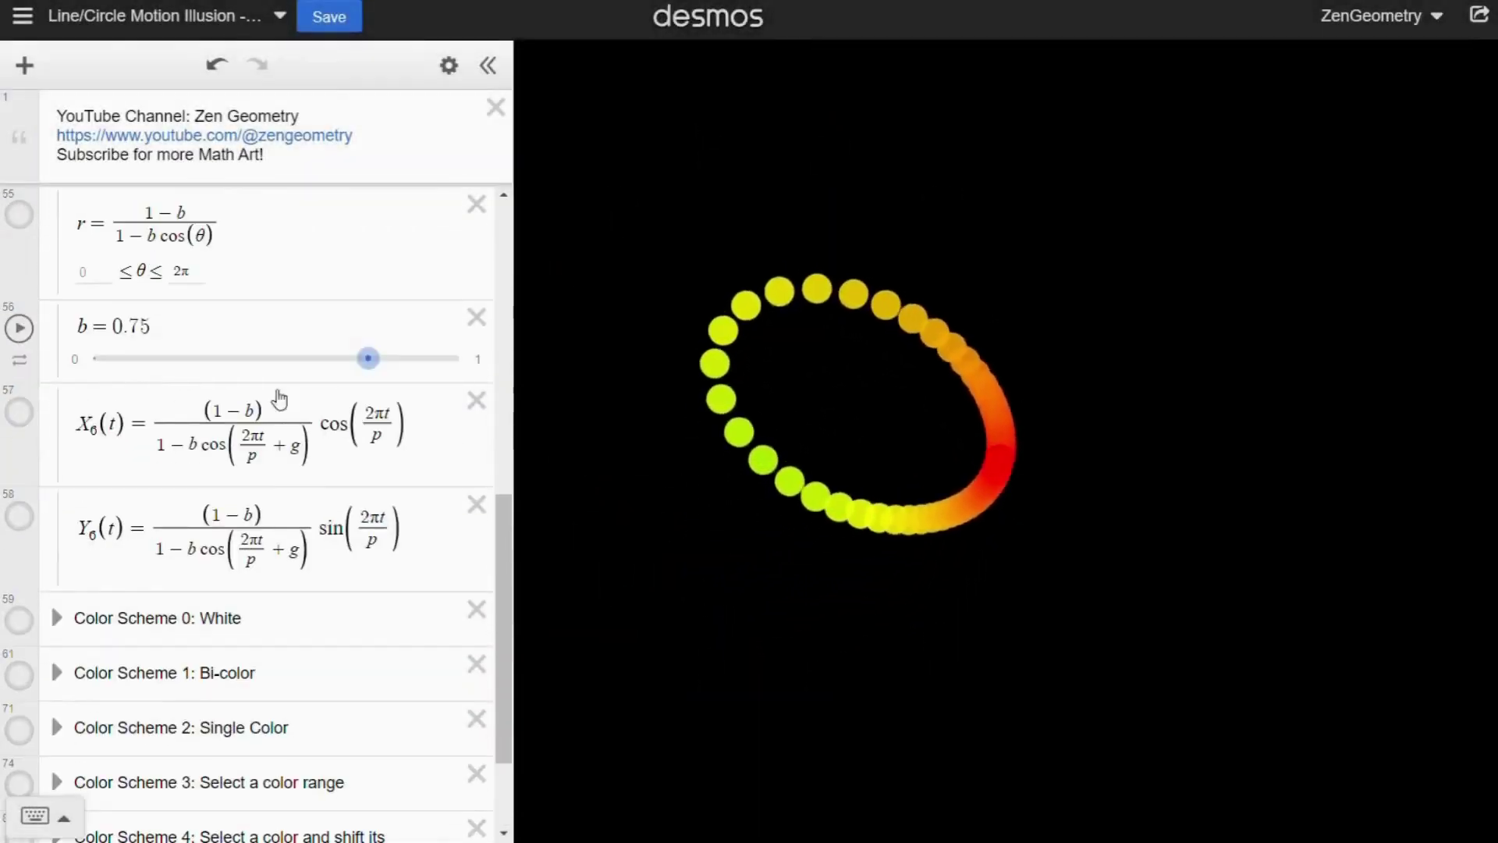
# Drag the b slider in the Dots - Oval folder to 0.784 to stretch the oval
pyautogui.moveTo(368, 358)
pyautogui.mouseDown()
pyautogui.moveTo(144, 358)
pyautogui.moveTo(380, 358)
pyautogui.mouseUp()
pyautogui.scroll(3, 234, 390)
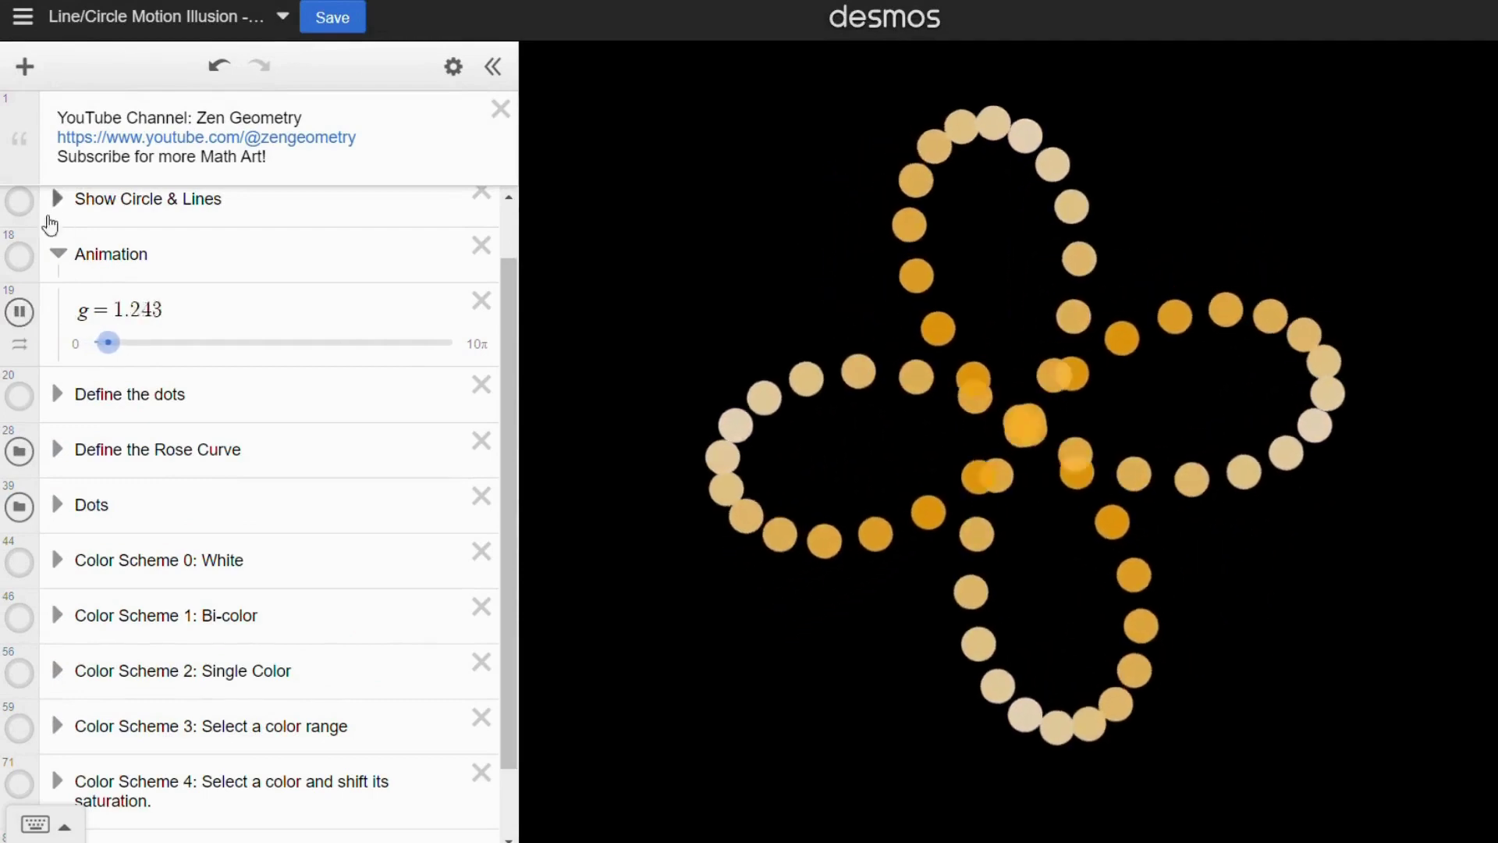
# Toggle Show Circle & Lines on, then off again
pyautogui.scroll(1, 20, 258)
pyautogui.click(20, 269)
pyautogui.click(20, 269)
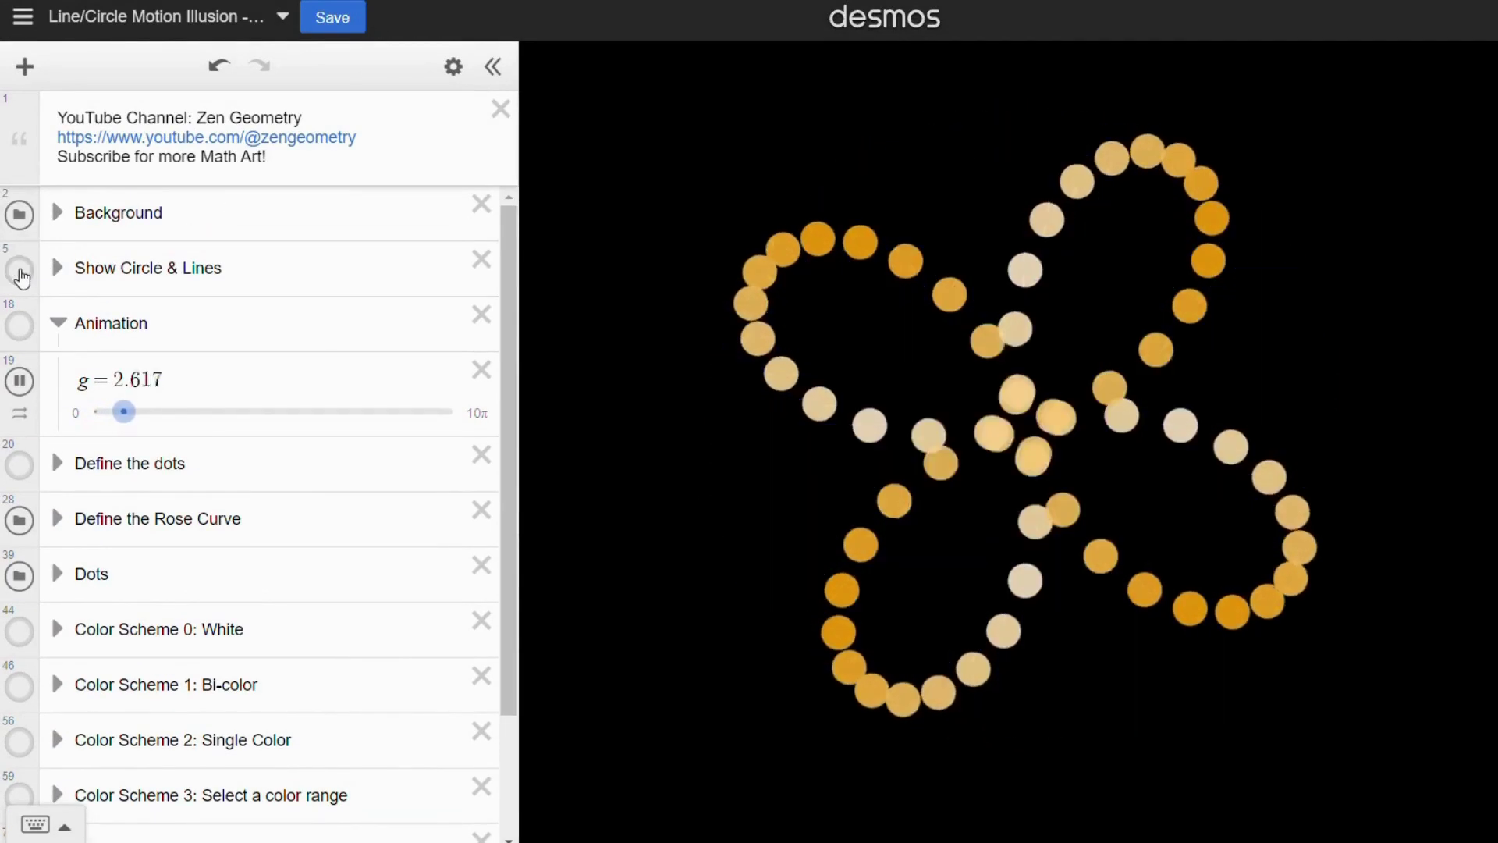
# Try new values for the number of dots p and dot size s_d, undoing both
pyautogui.click(57, 462)
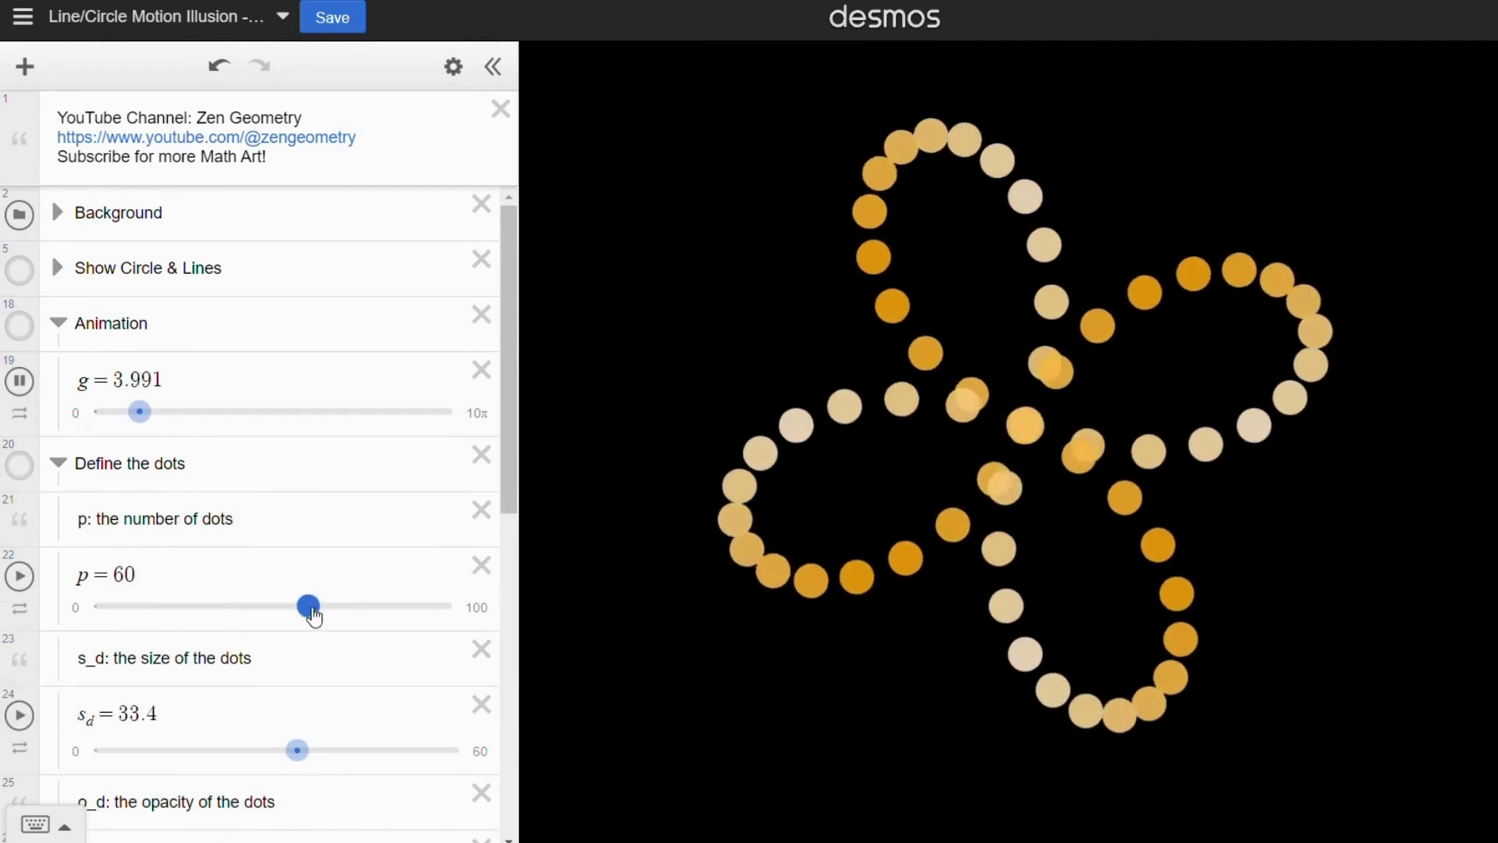
pyautogui.click(218, 66)
pyautogui.moveTo(305, 761); pyautogui.dragTo(215, 763)
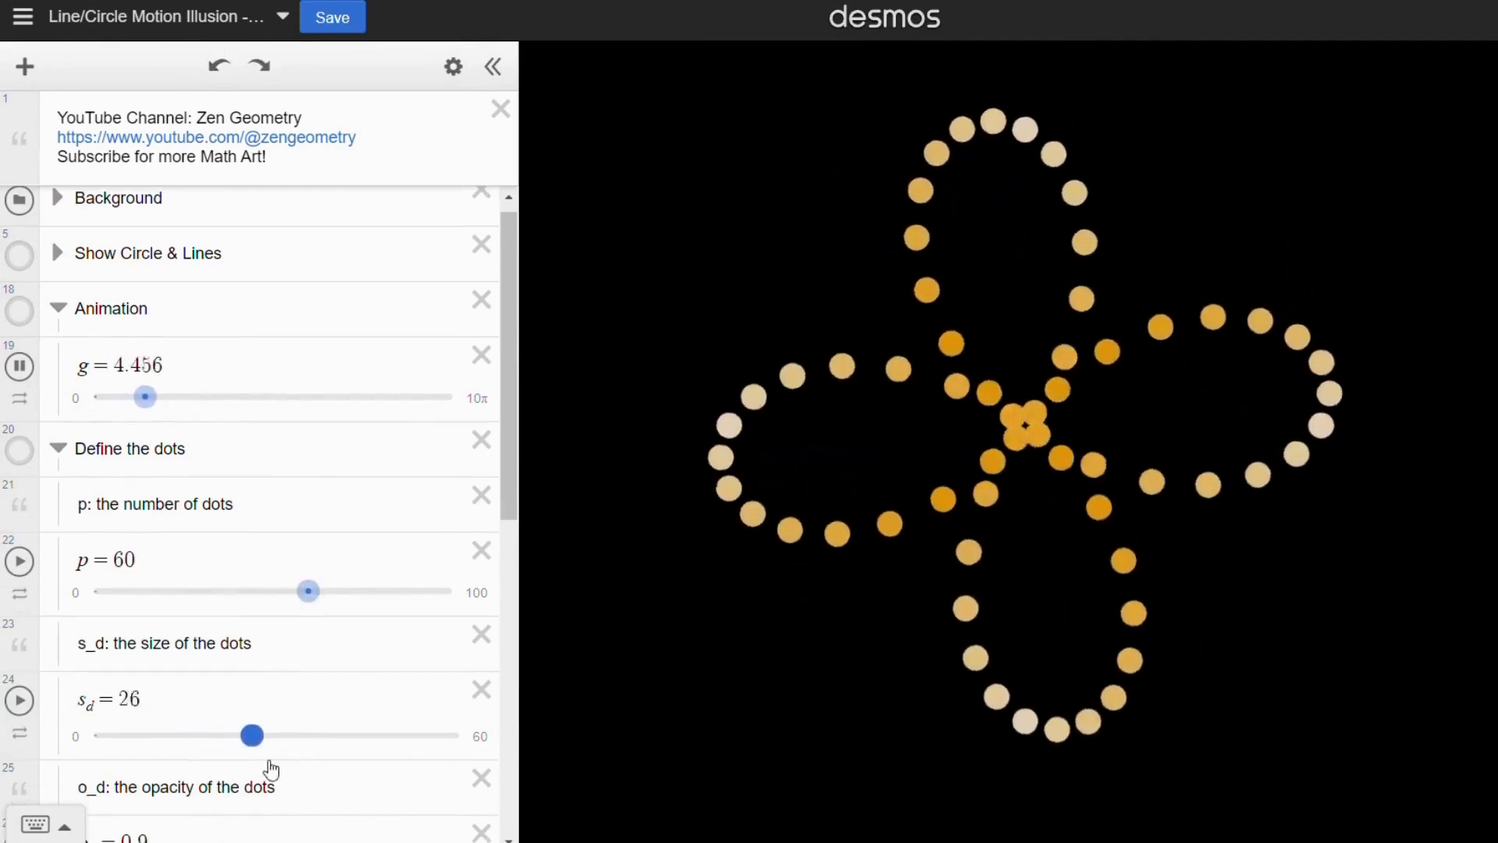
pyautogui.moveTo(393, 775); pyautogui.dragTo(328, 773)
pyautogui.click(218, 66)
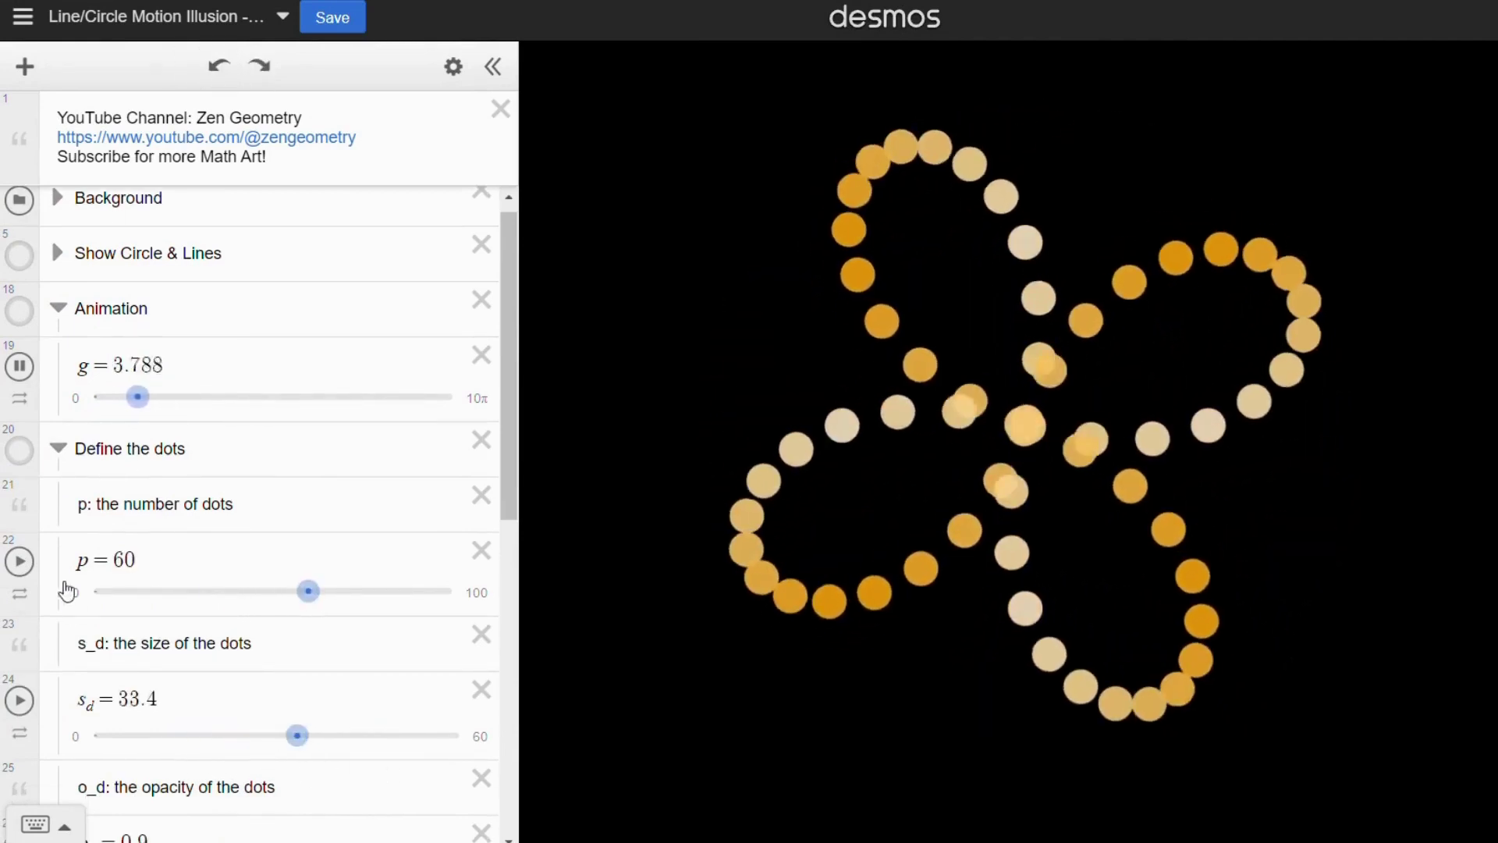
# Set n to 0.2 under Define the Rose Curve
pyautogui.click(63, 456)
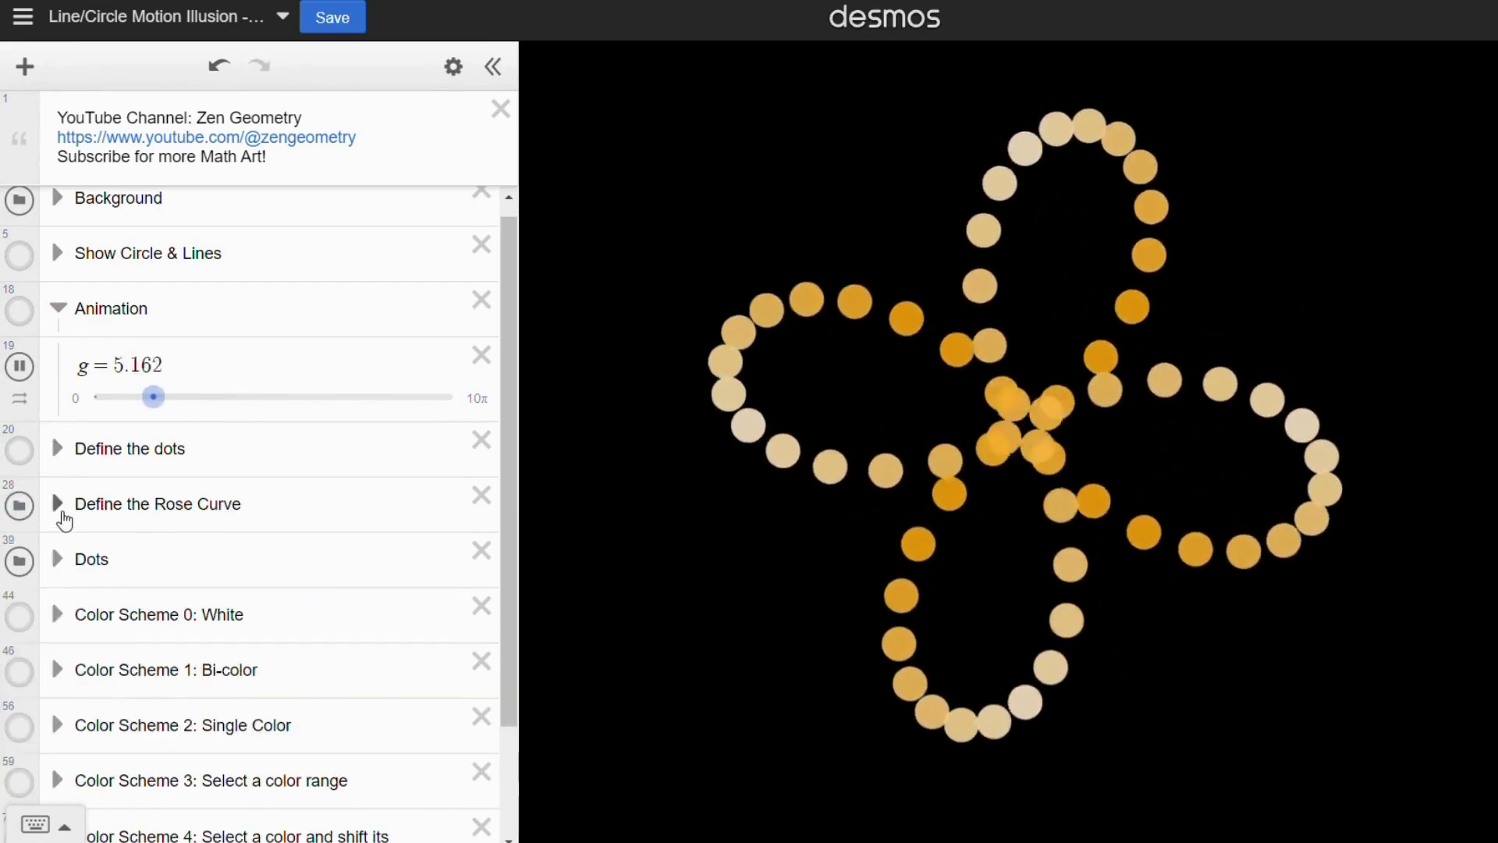
pyautogui.click(61, 508)
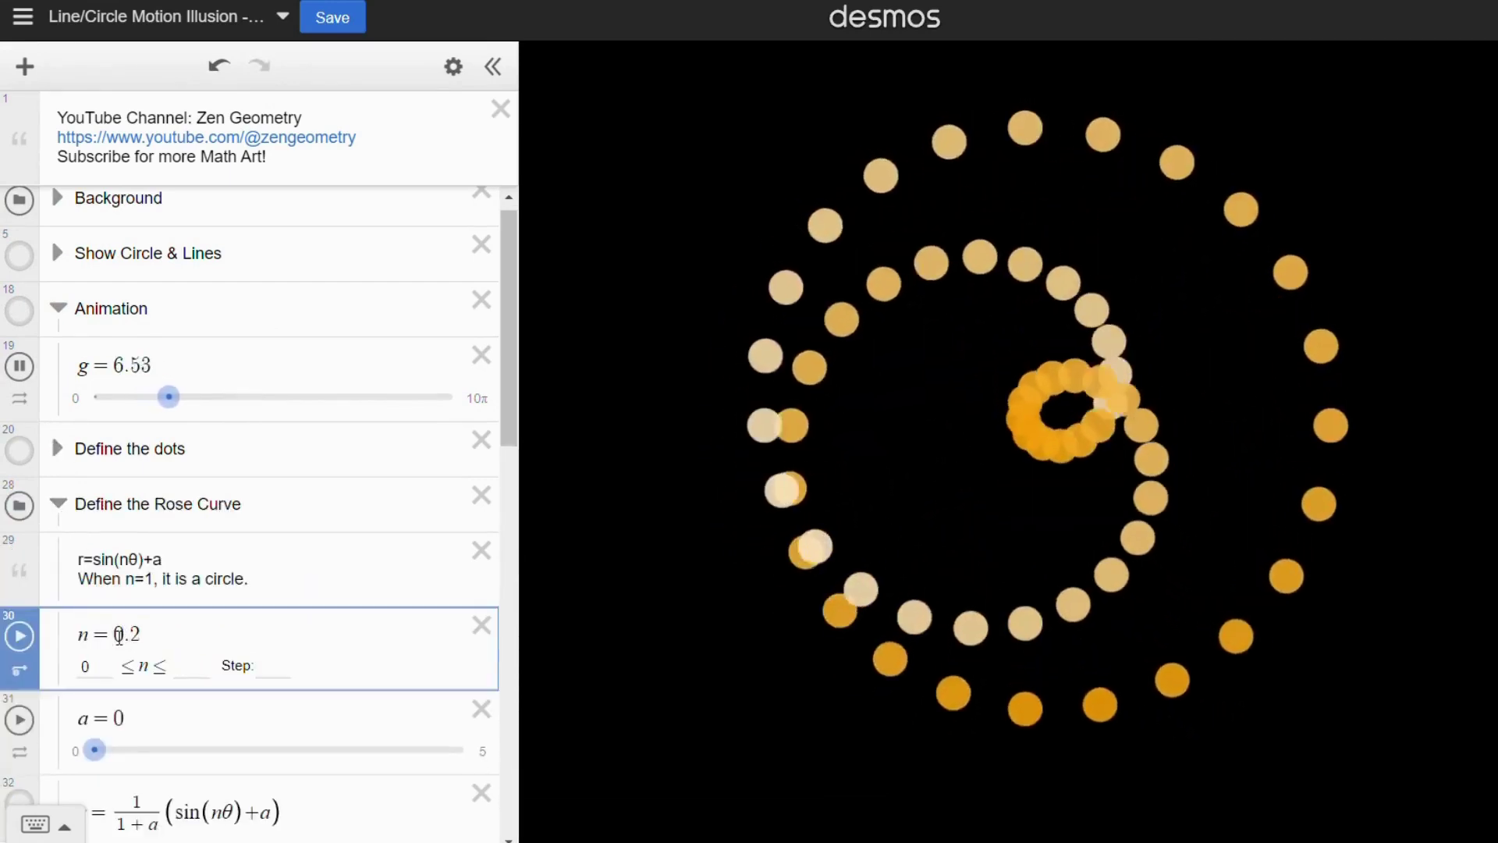
pyautogui.click(65, 509)
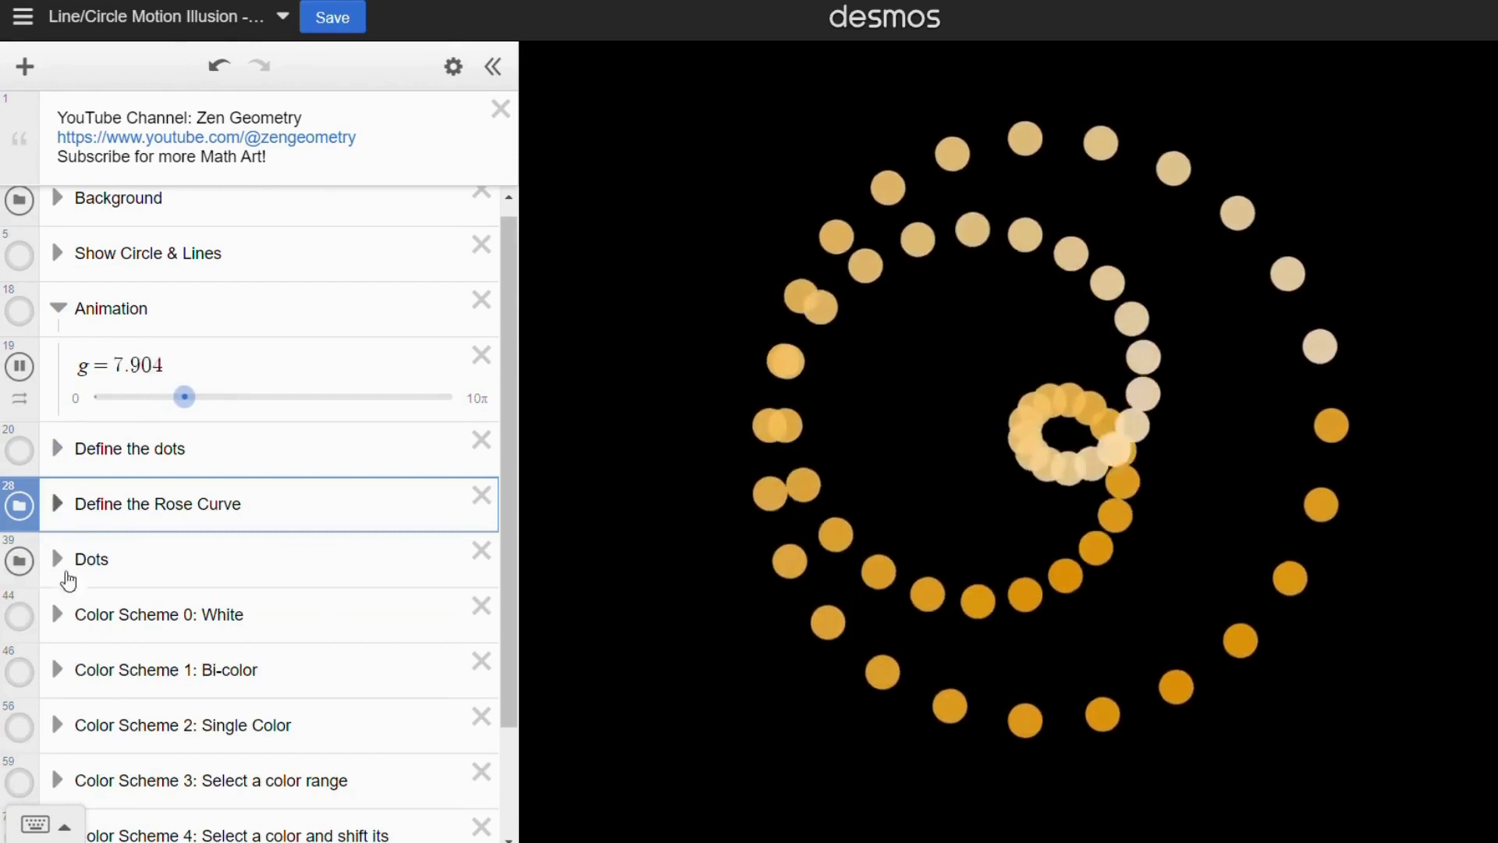
# Give the Dots points the rainbow colour swatch
pyautogui.click(61, 560)
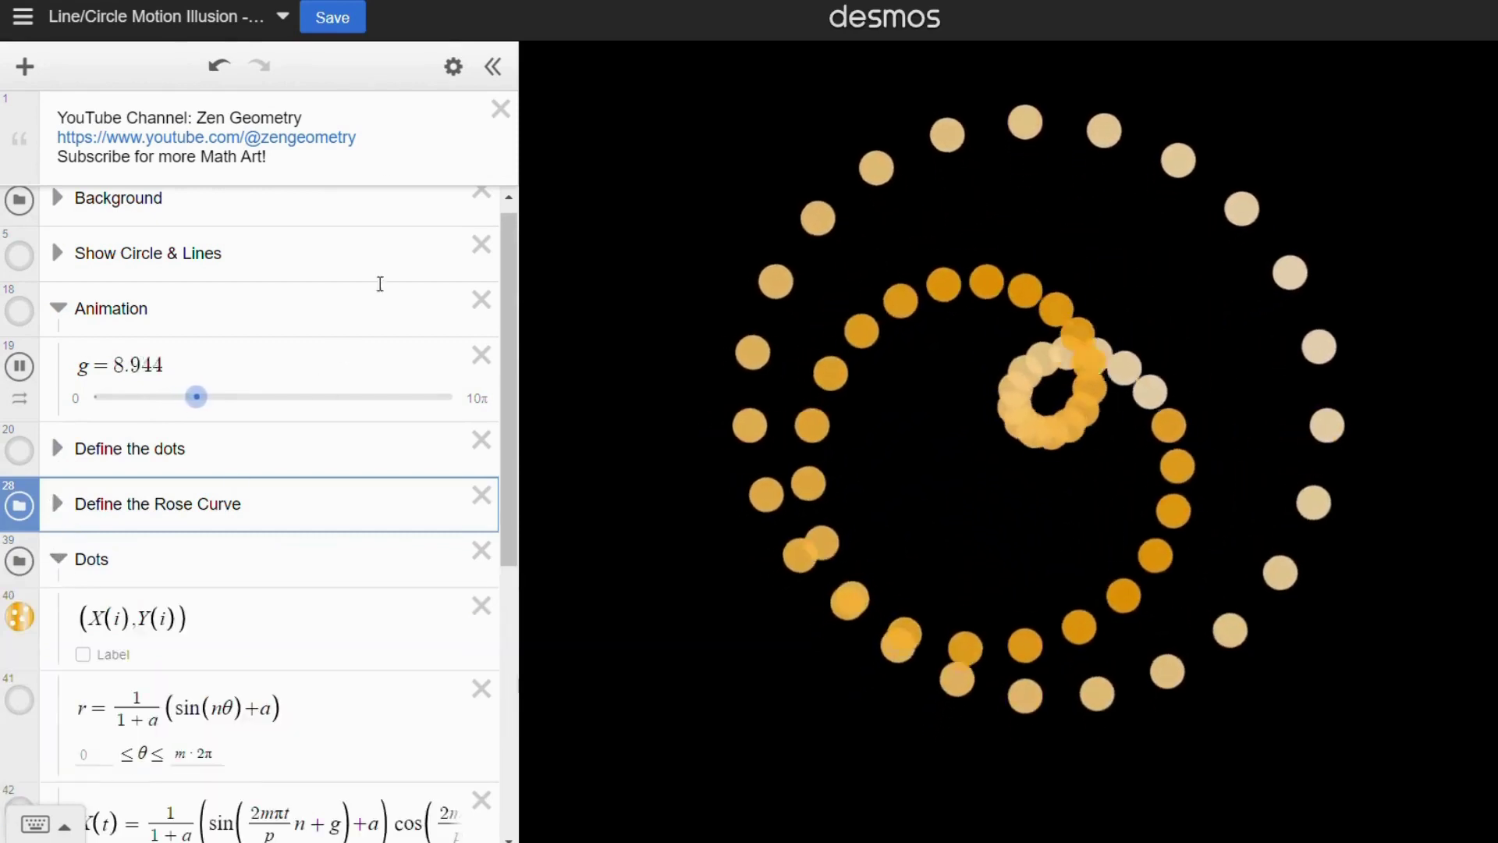
pyautogui.click(453, 69)
pyautogui.click(20, 616)
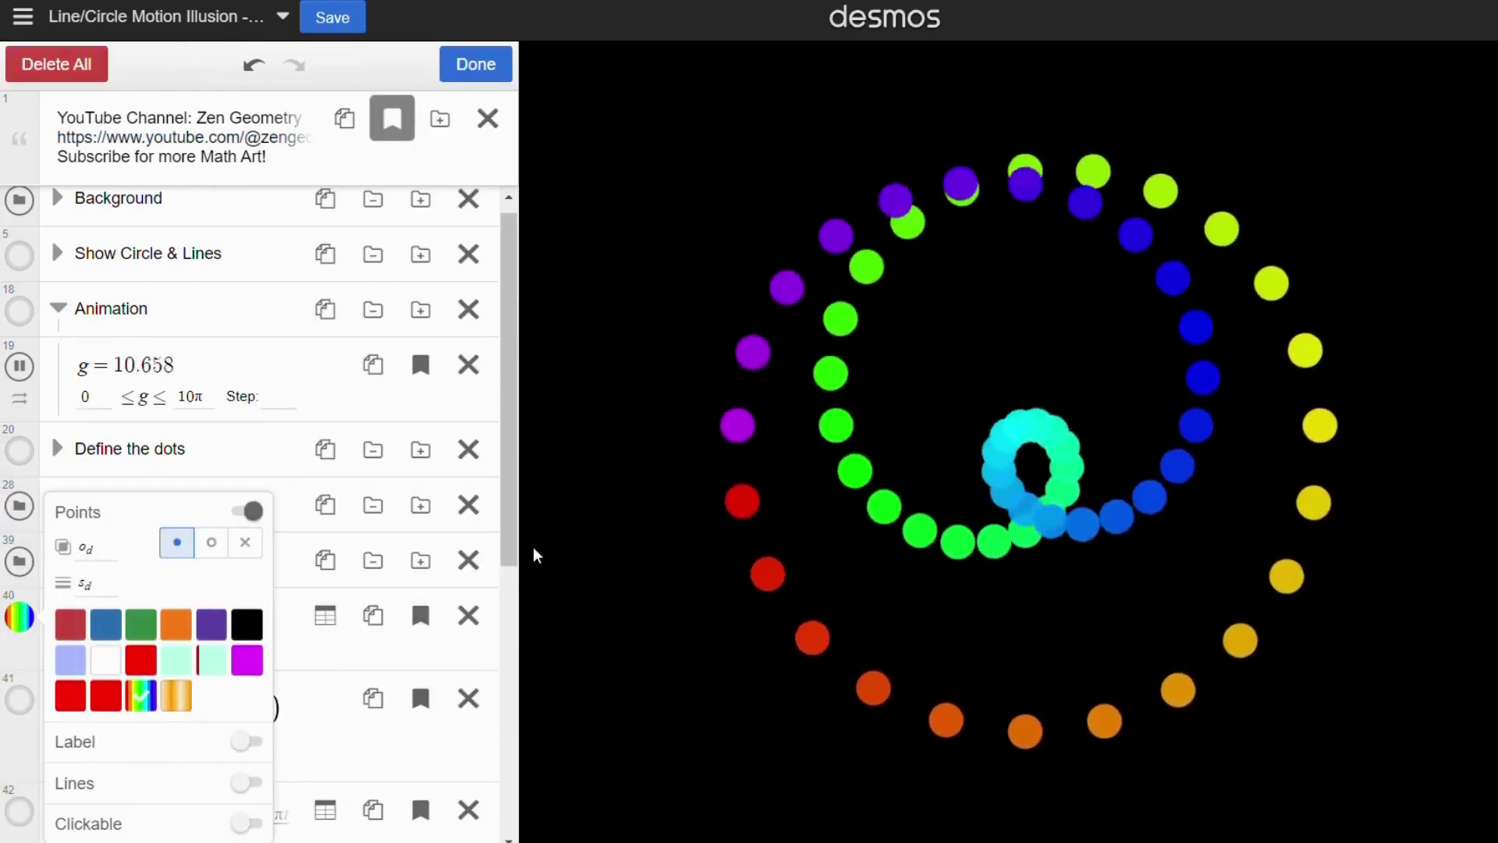
pyautogui.click(503, 546)
pyautogui.click(59, 558)
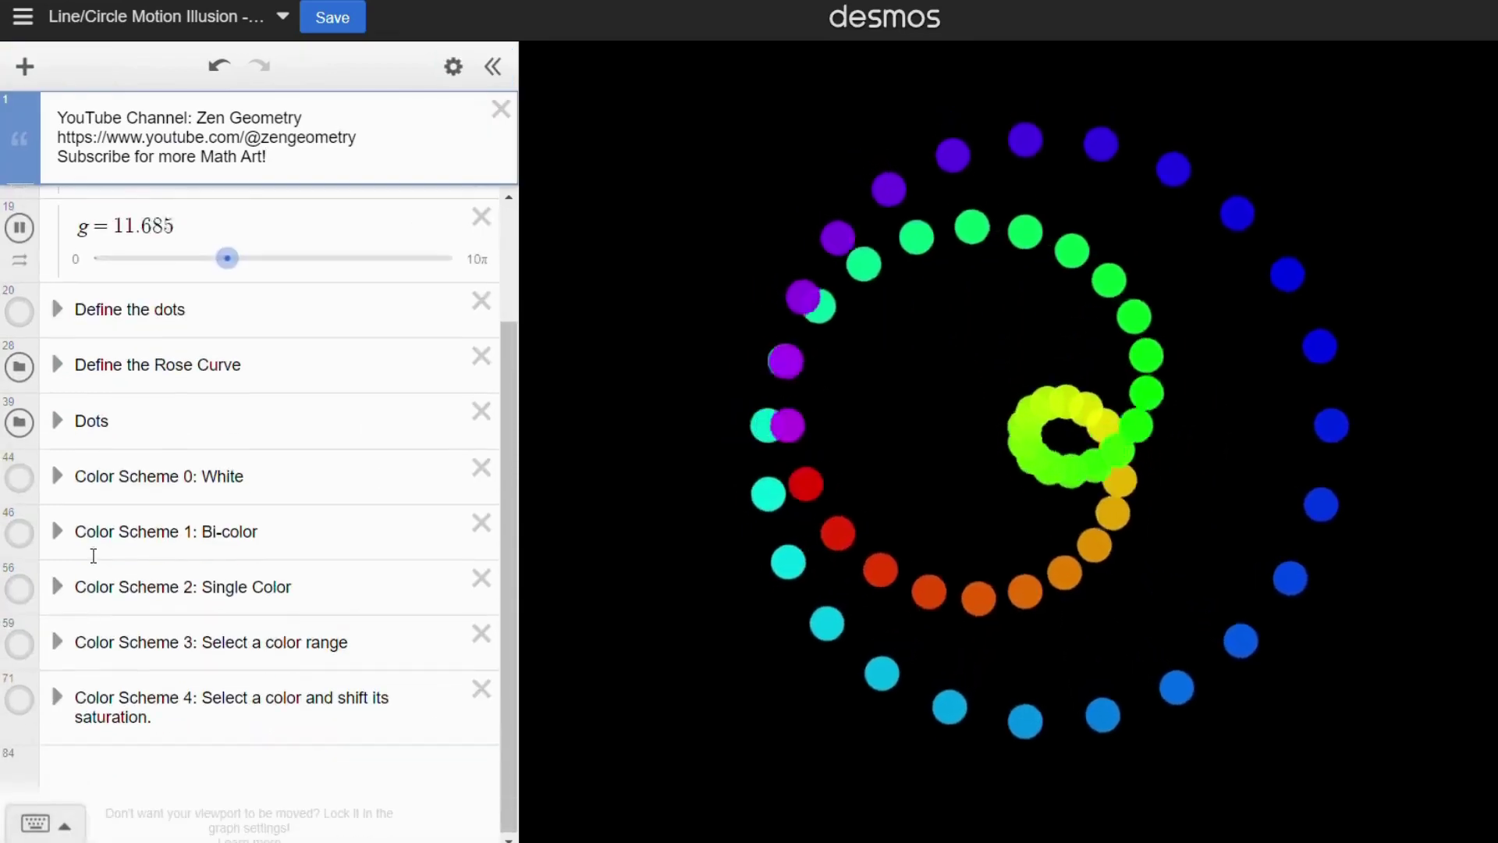
# Set h2 to 360 in Color Scheme 3 for the full hue range
pyautogui.click(58, 642)
pyautogui.scroll(-5, 333, 647)
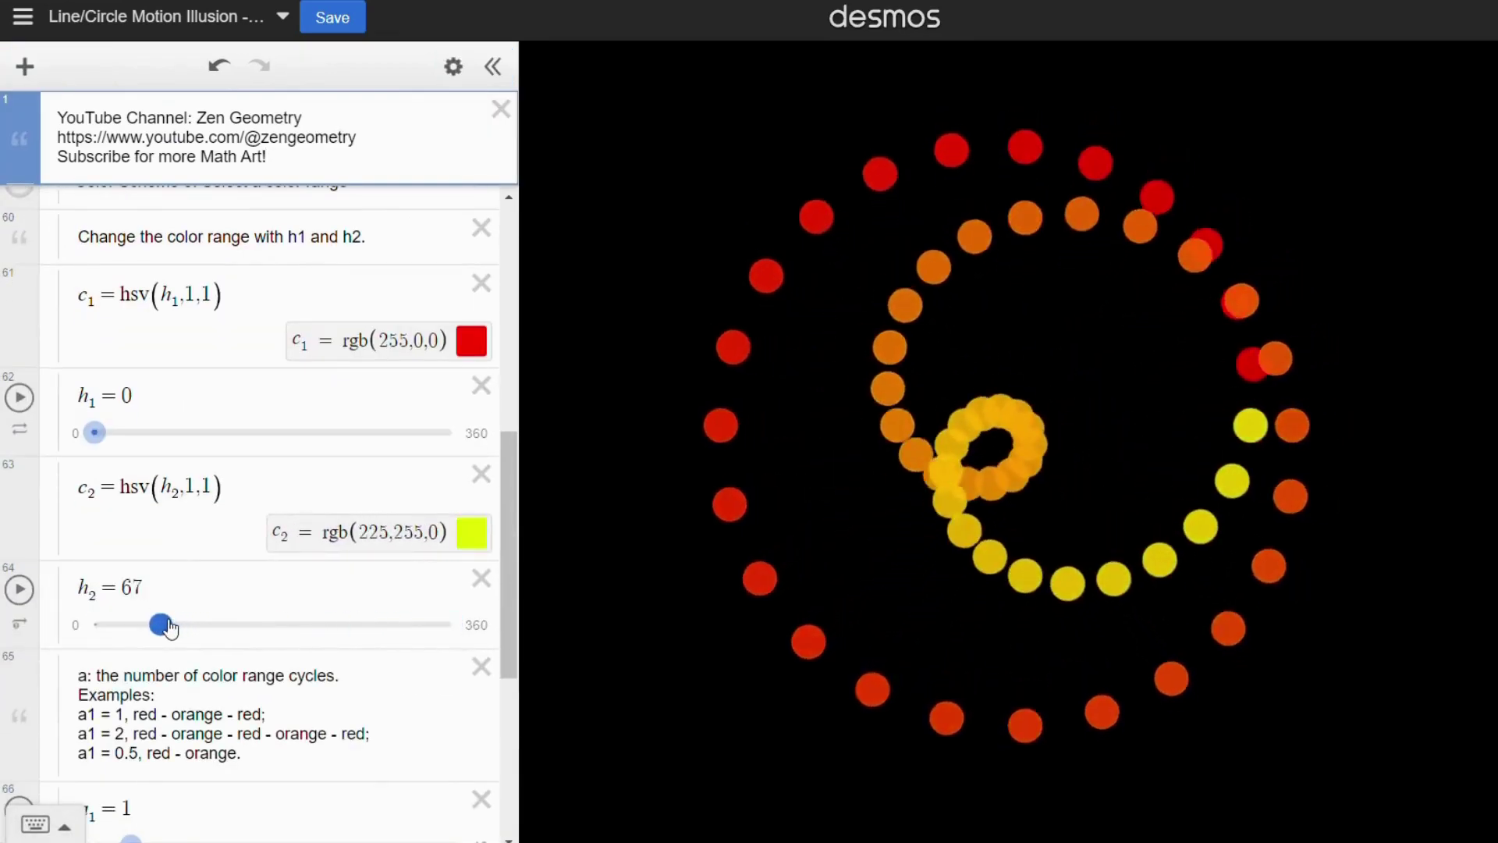
pyautogui.scroll(3, 178, 560)
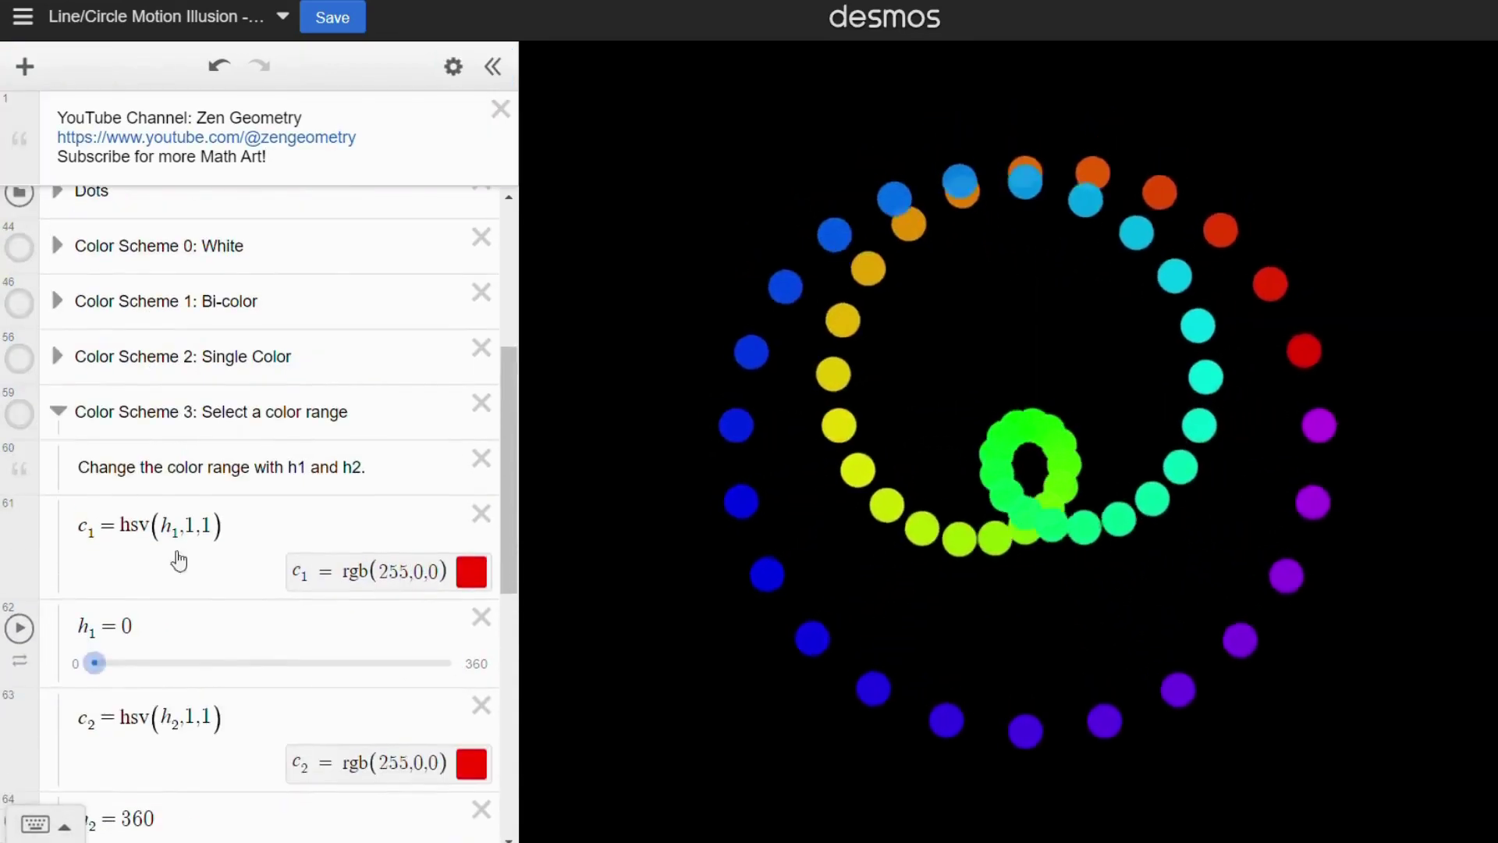
pyautogui.click(59, 411)
# Change m to 0.3m0 under Define the Rose Curve
pyautogui.scroll(2, 59, 452)
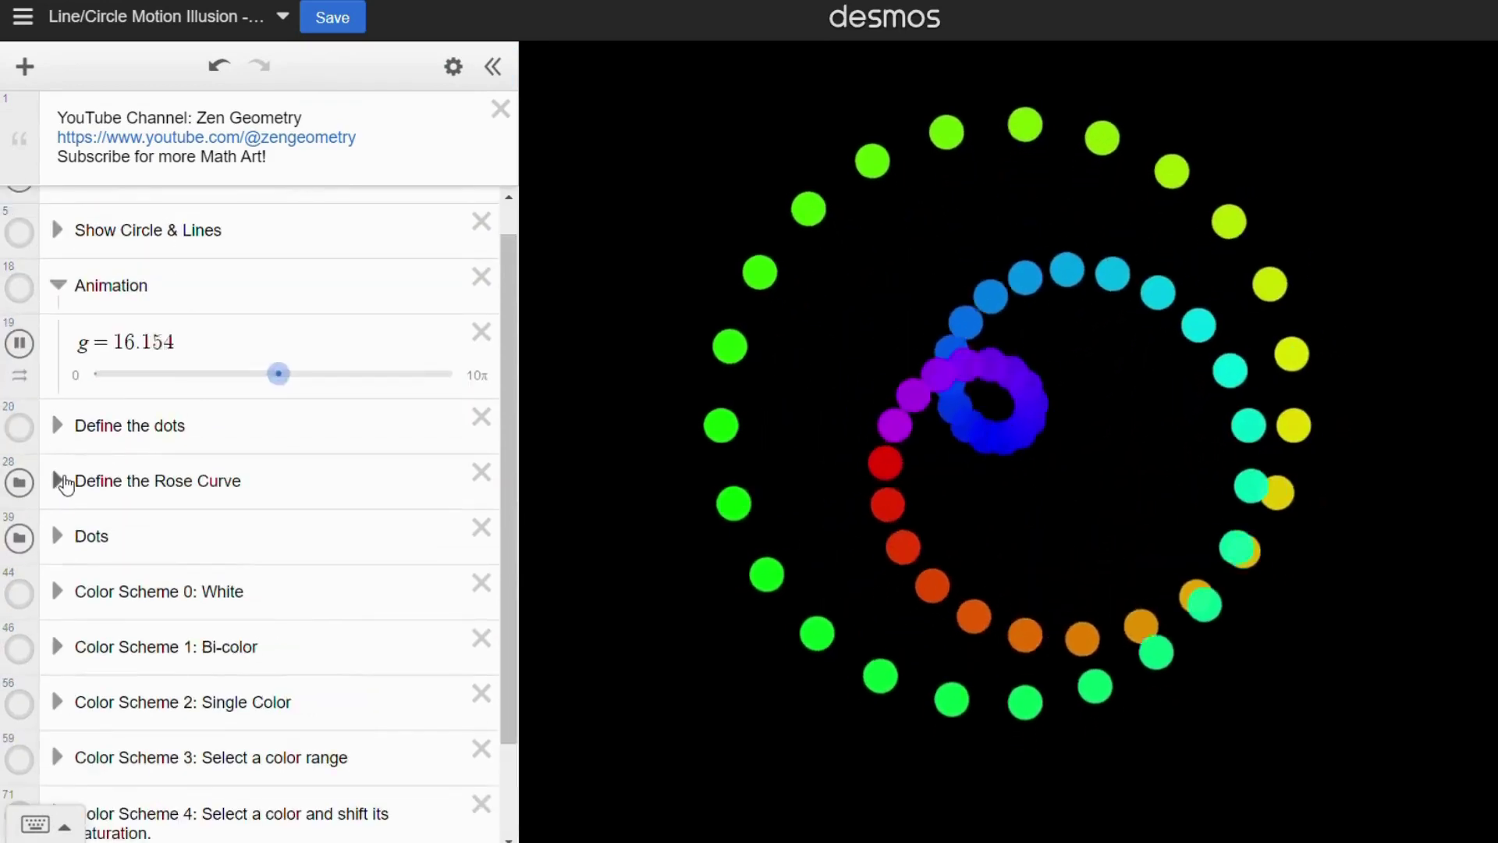
pyautogui.click(58, 480)
pyautogui.scroll(-5, 78, 484)
pyautogui.click(123, 374)
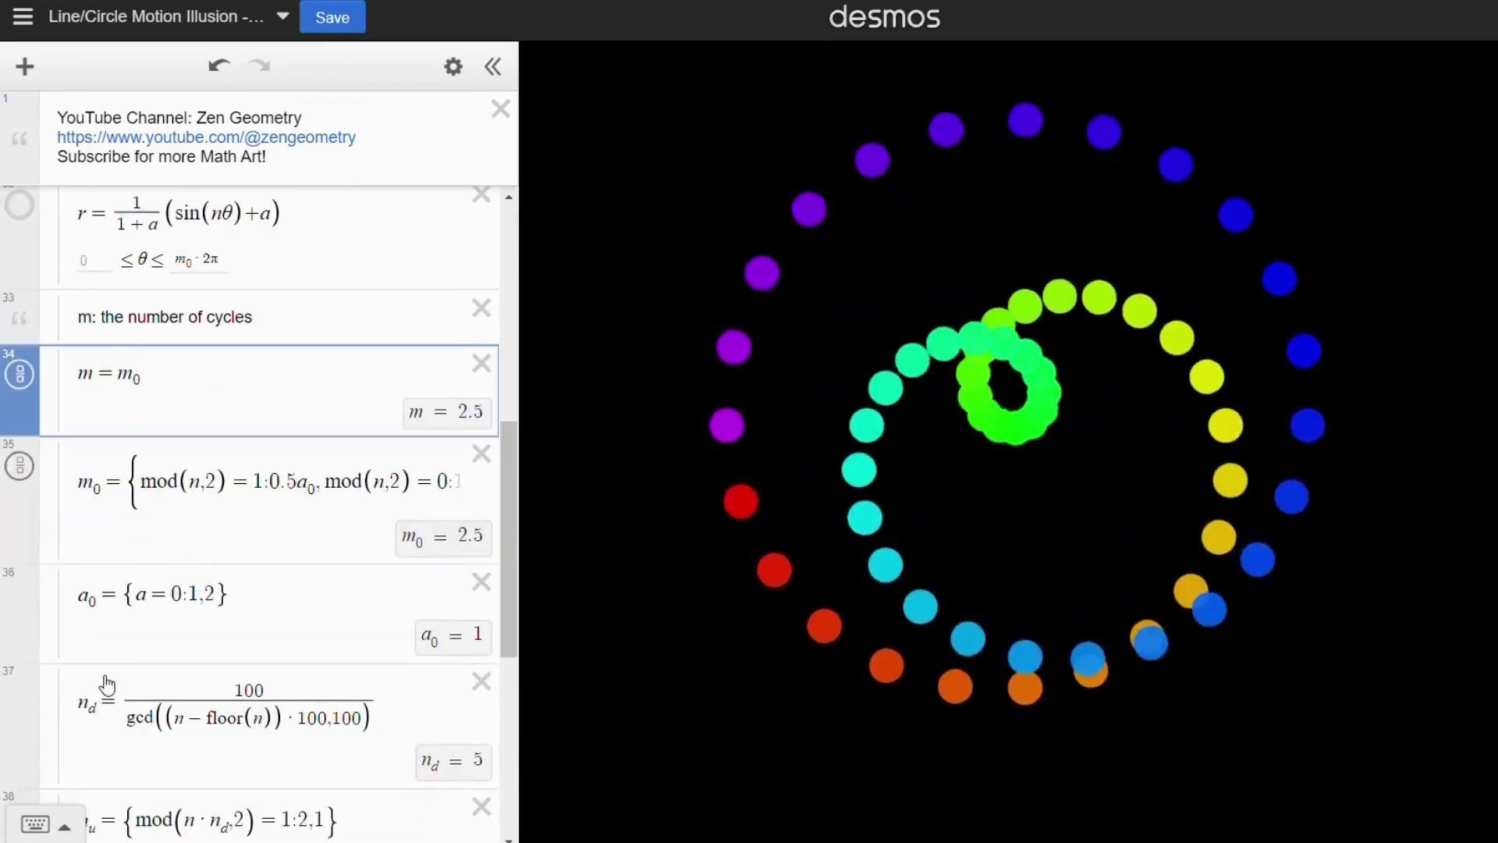
pyautogui.write('0.2')
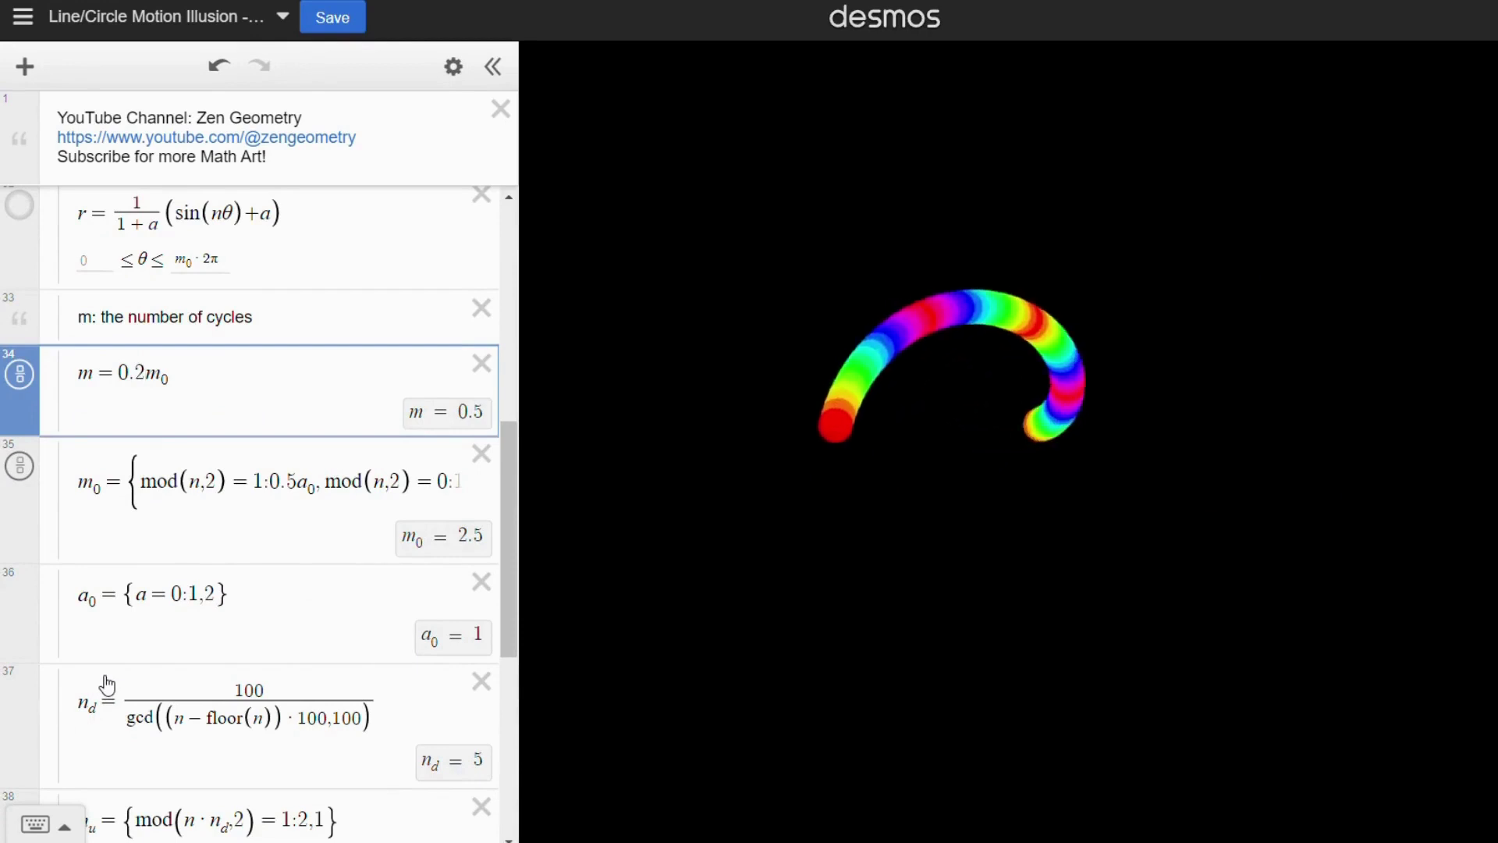
pyautogui.press('BackSpace')
pyautogui.write('3')
pyautogui.scroll(10, 107, 684)
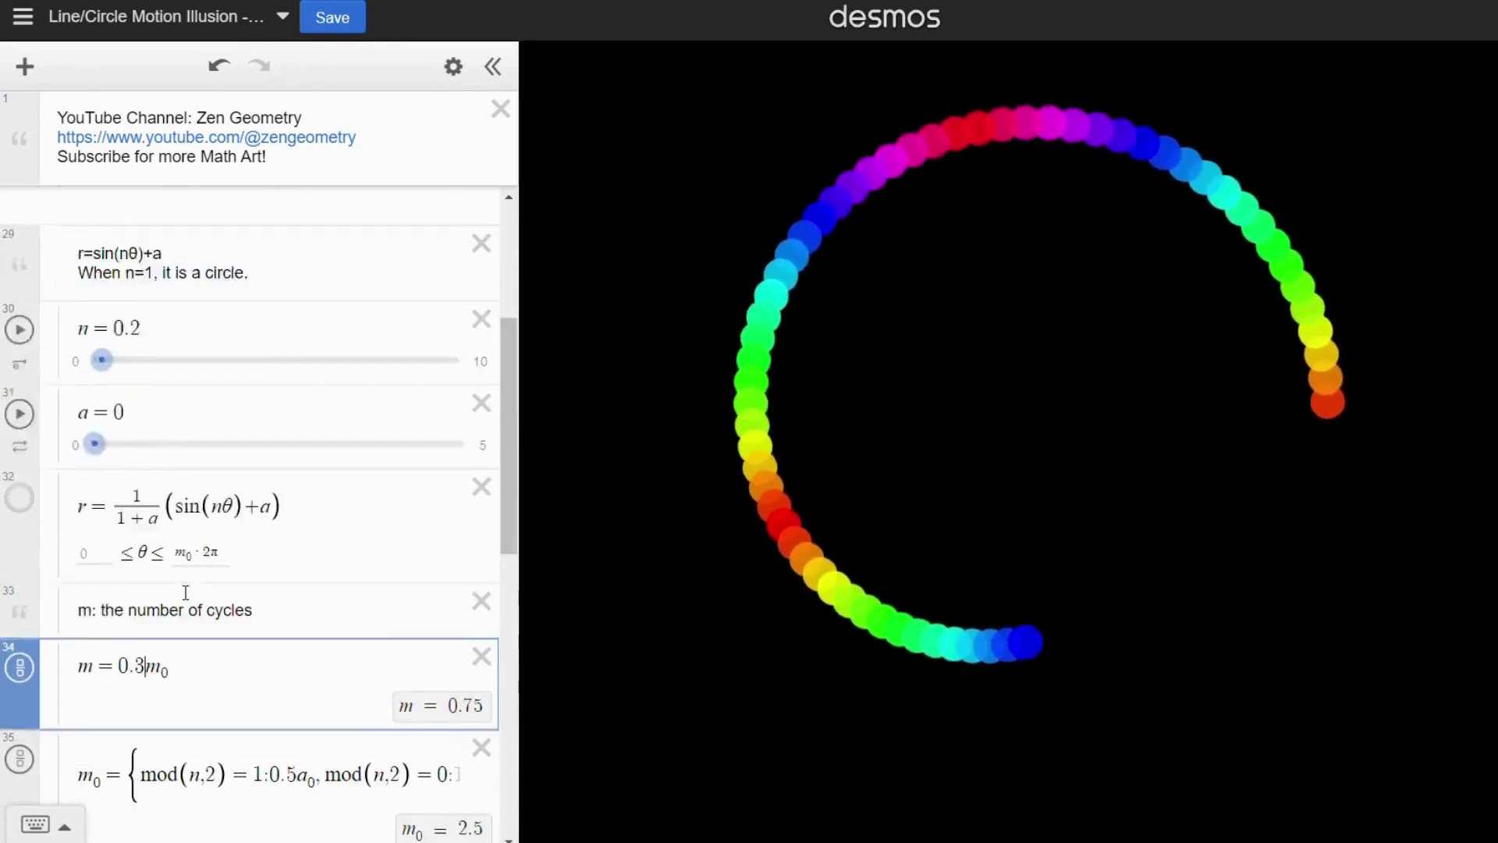
pyautogui.click(57, 265)
# Reduce the number of dots p from 60 to 26
pyautogui.click(56, 311)
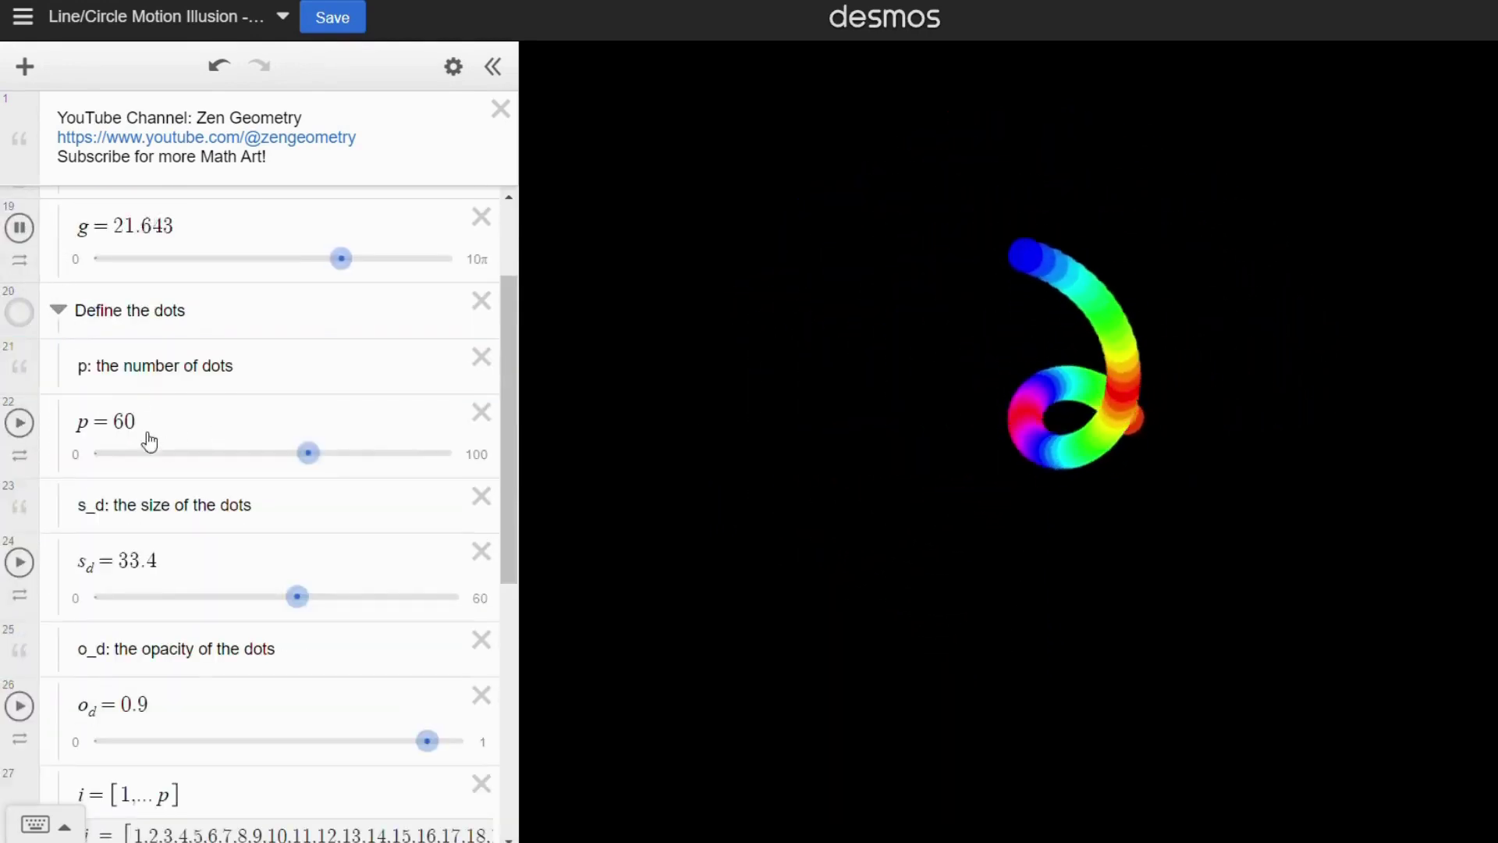
pyautogui.click(146, 438)
pyautogui.click(582, 515)
pyautogui.moveTo(331, 454); pyautogui.dragTo(195, 455)
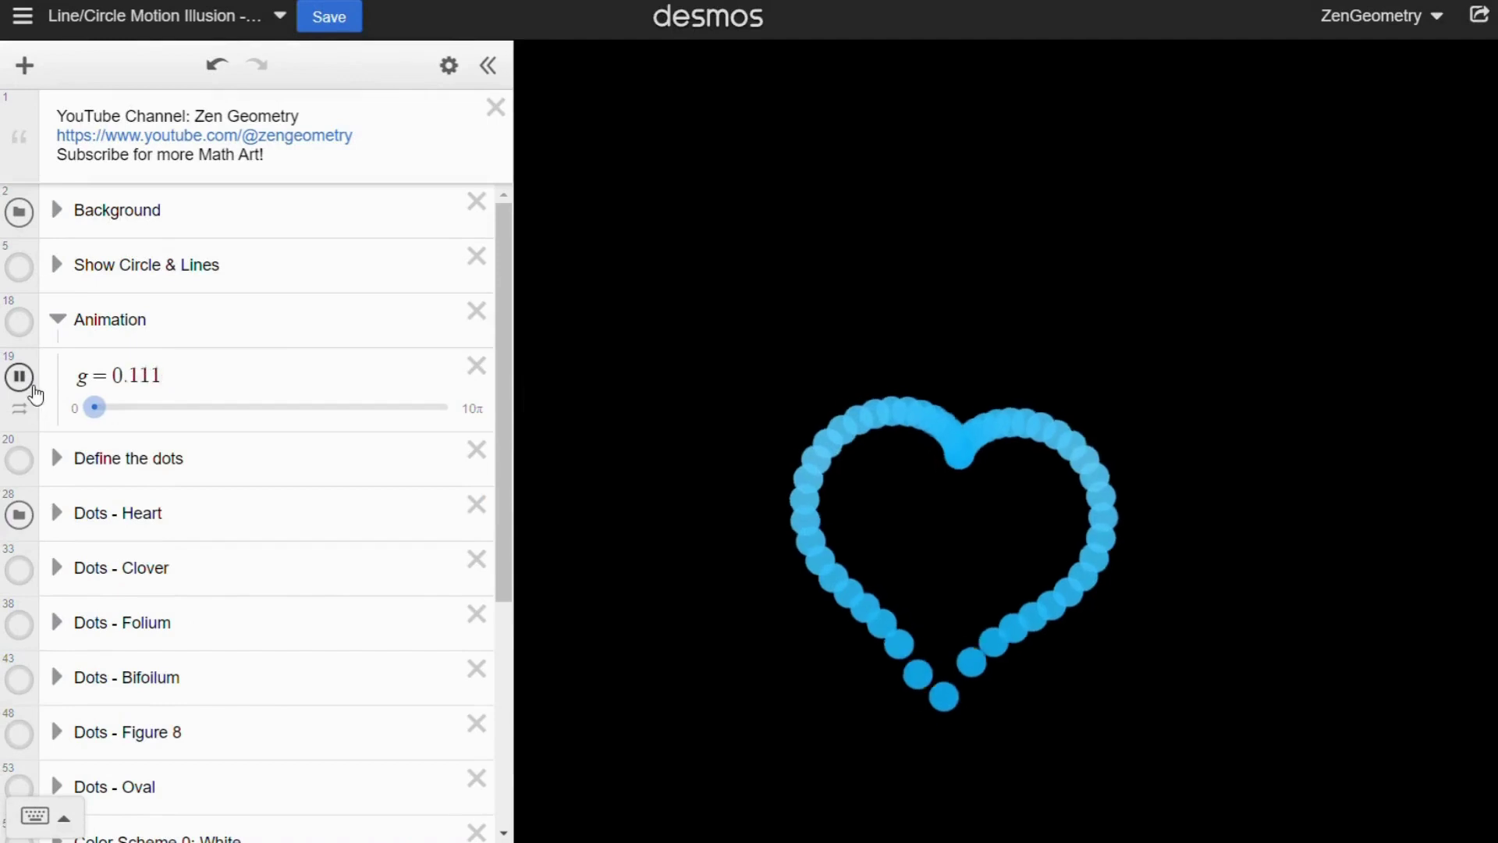
# In Color Scheme 4, set hue h3 to 321 and lowest saturation s0 to 0.123
pyautogui.scroll(-5, 70, 390)
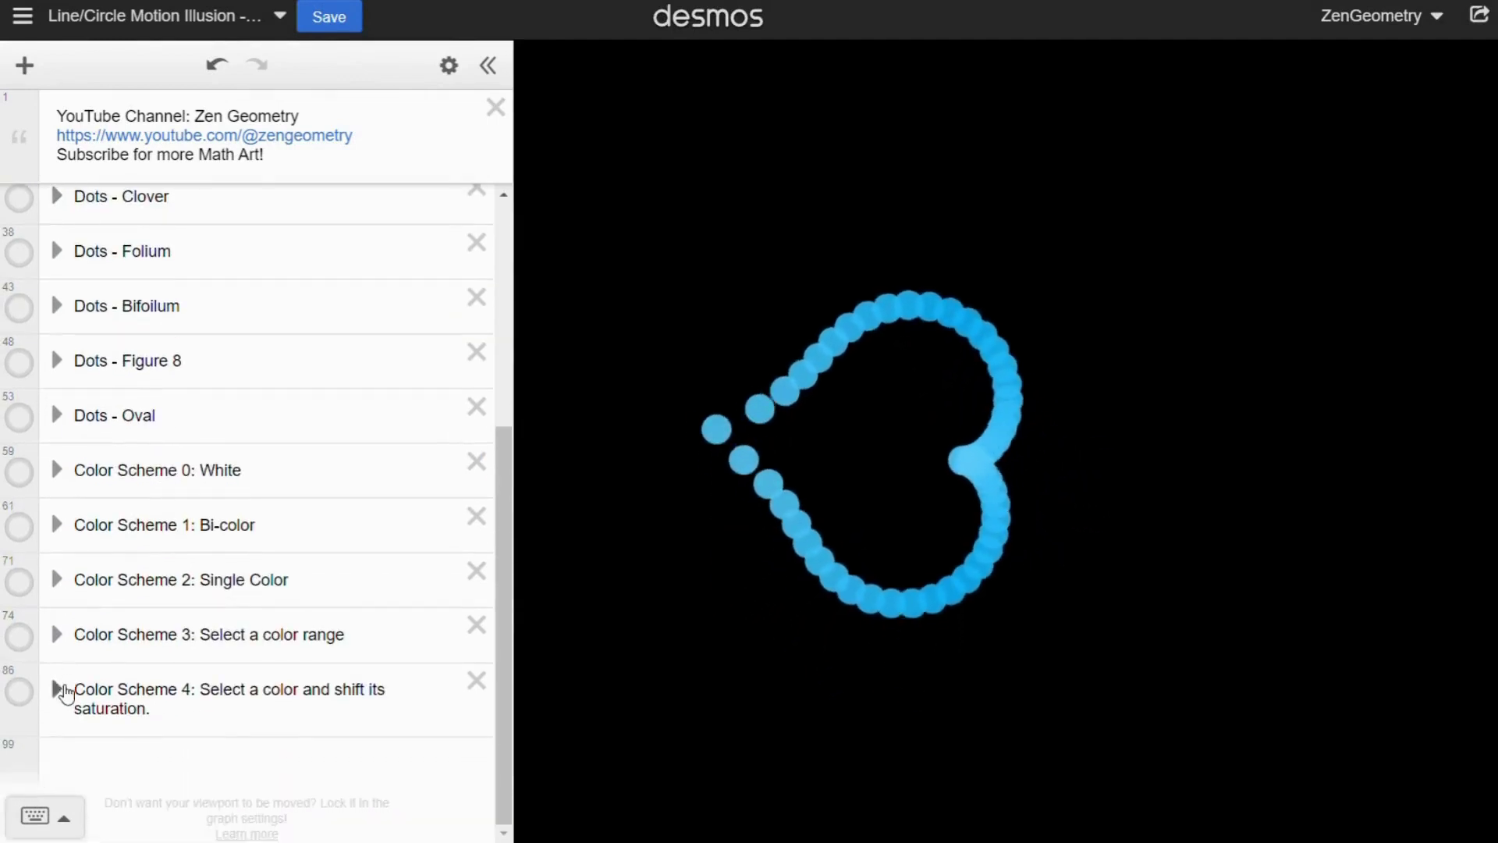
pyautogui.click(56, 688)
pyautogui.scroll(-4, 264, 606)
pyautogui.moveTo(291, 512); pyautogui.dragTo(413, 536)
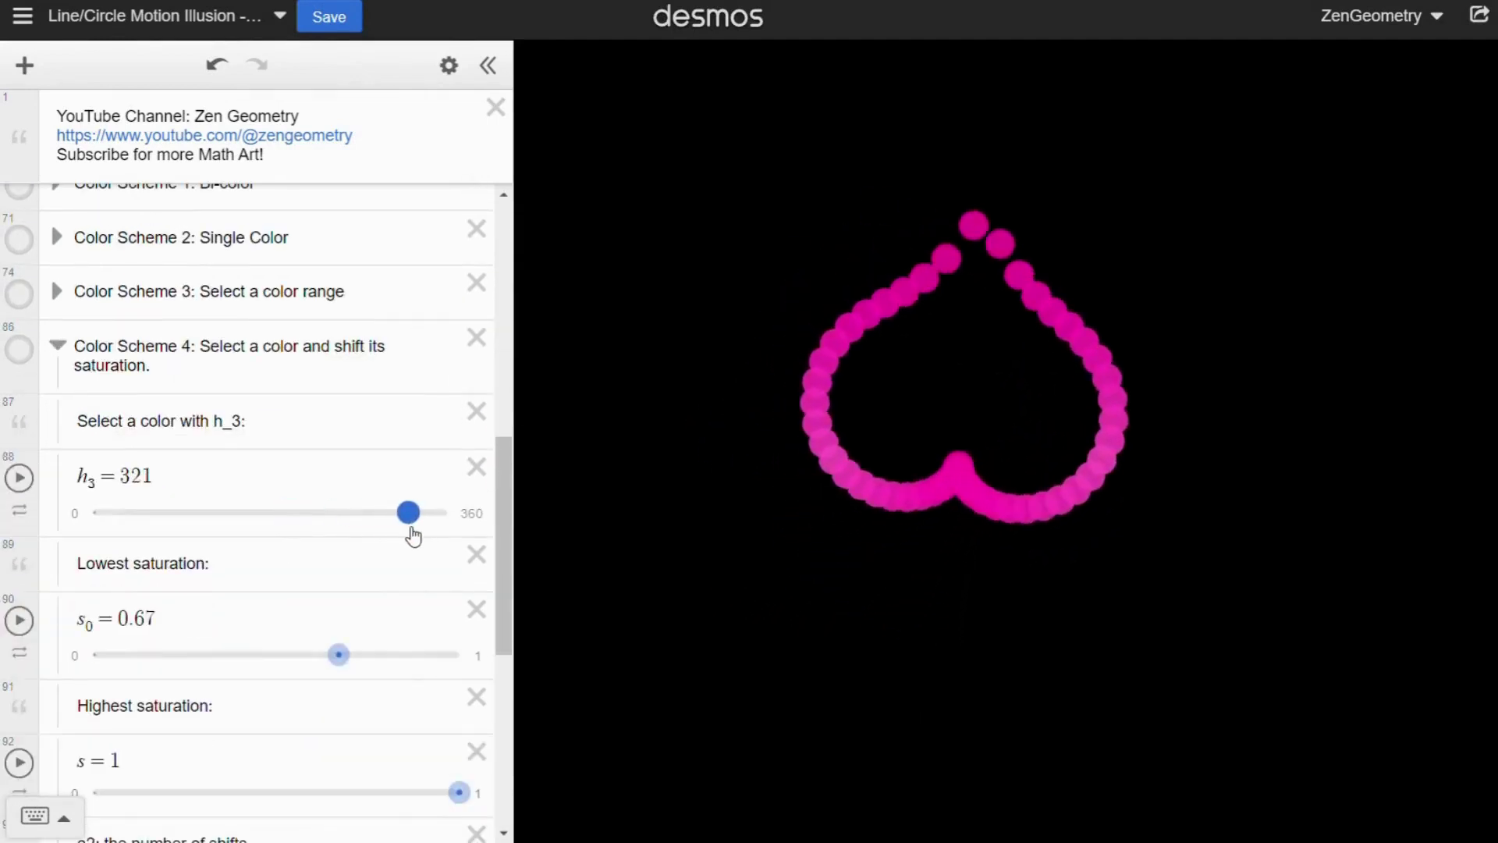
pyautogui.moveTo(338, 655); pyautogui.dragTo(139, 655)
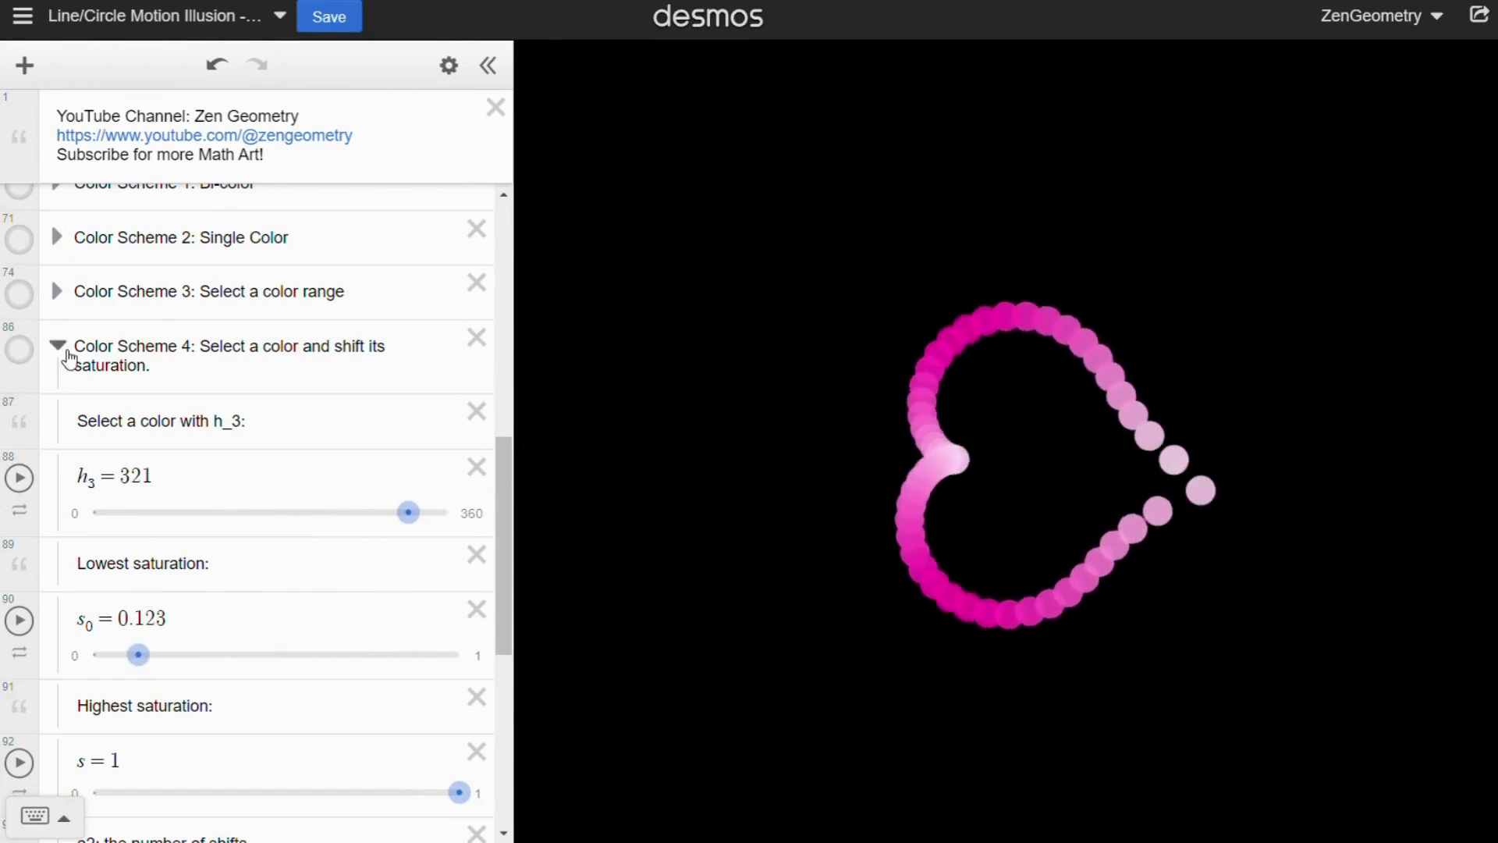
pyautogui.click(67, 352)
pyautogui.scroll(4, 80, 418)
# Hide the heart dots, show the Folium dots, and give them the gradient colour swatch
pyautogui.click(21, 488)
pyautogui.click(18, 596)
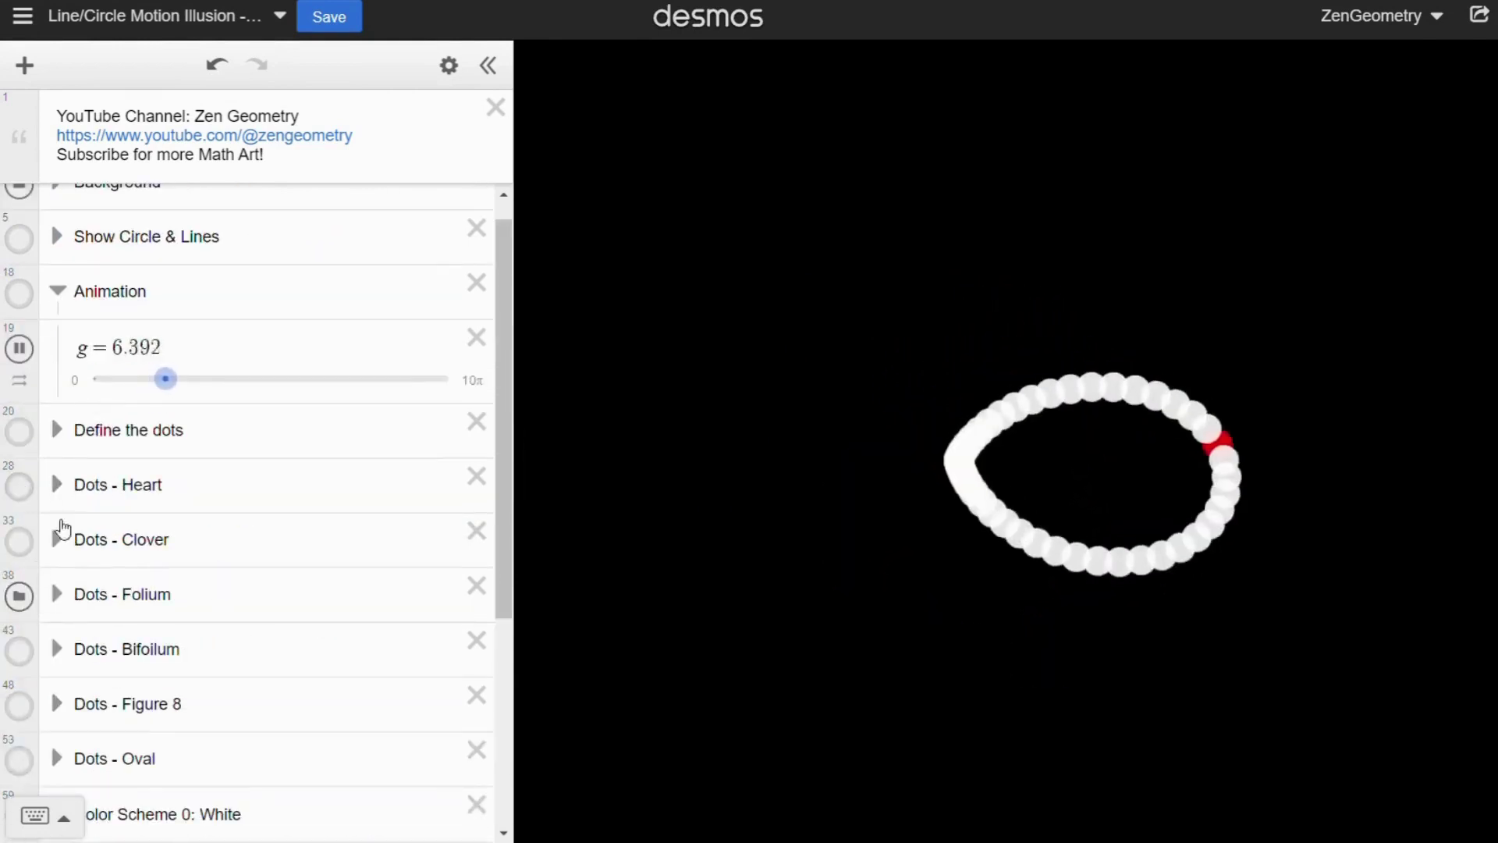
pyautogui.scroll(-4, 110, 487)
pyautogui.click(58, 251)
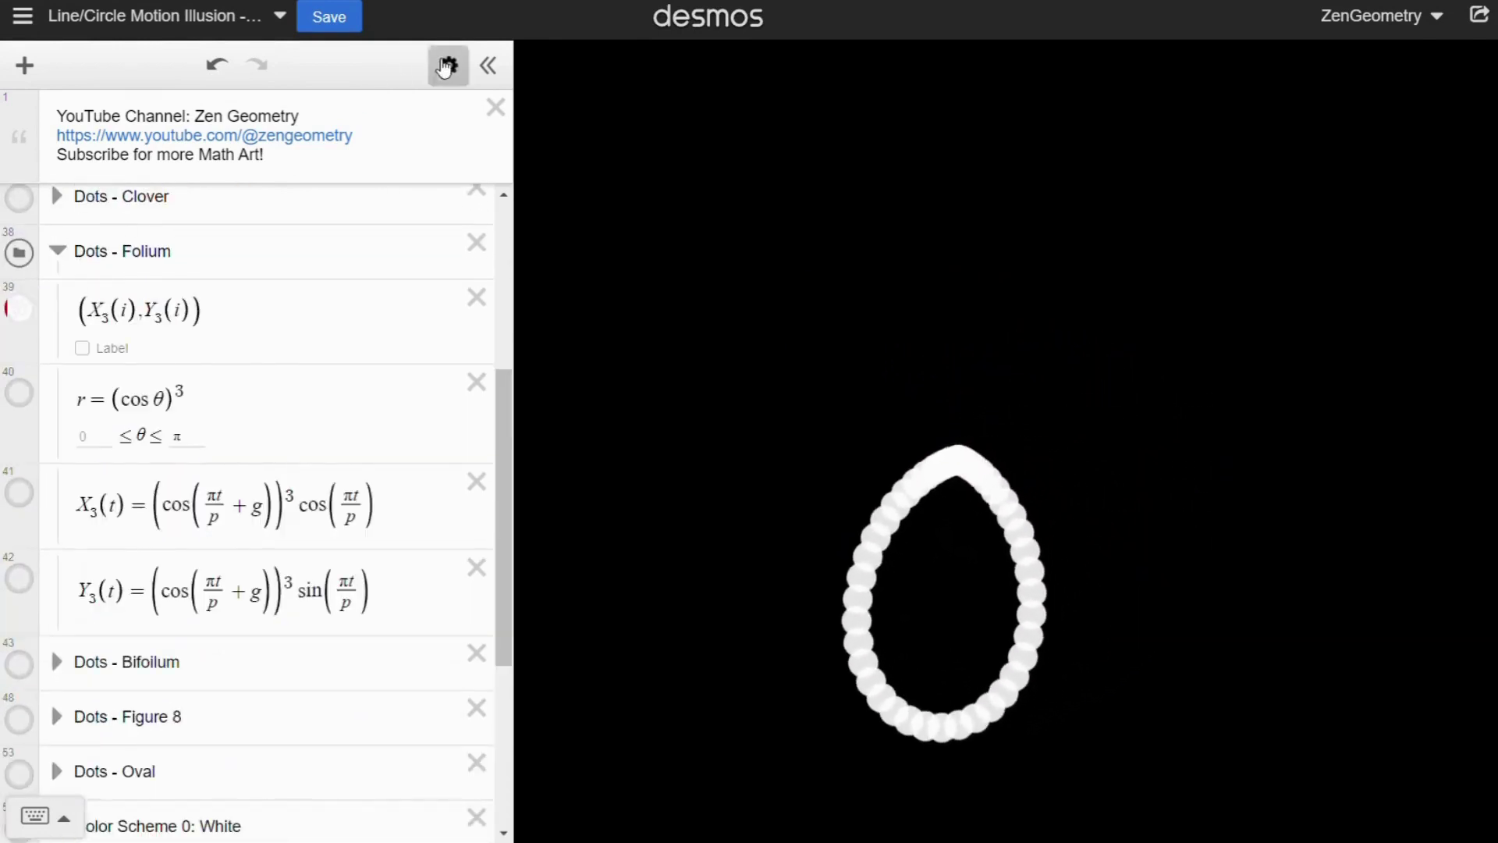
pyautogui.click(446, 67)
pyautogui.click(19, 309)
pyautogui.click(137, 488)
pyautogui.click(61, 251)
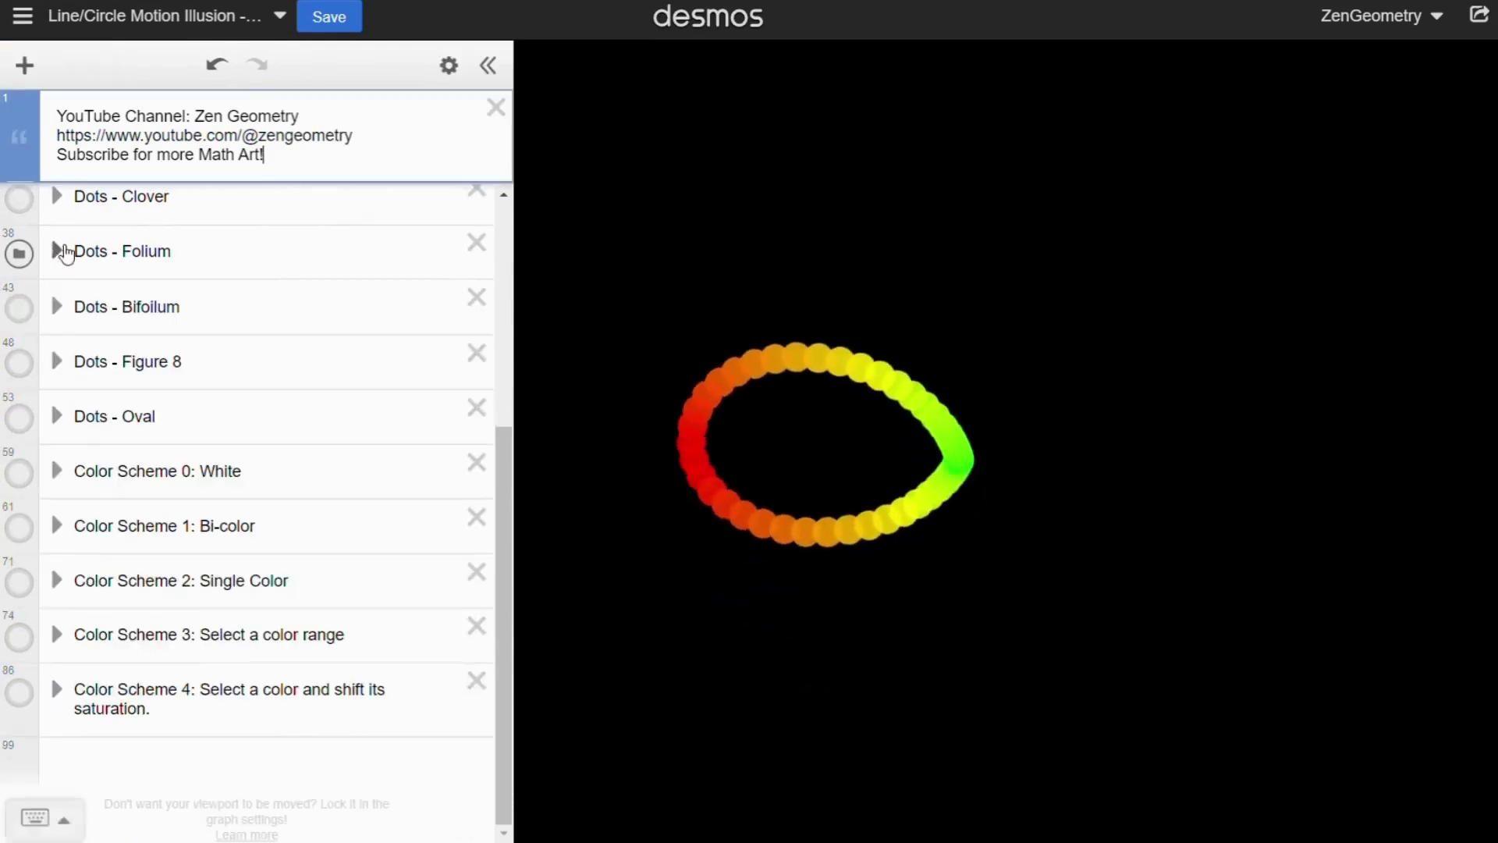
# Set Color Scheme 3's h2 to 68 for a red-to-yellow range
pyautogui.click(56, 634)
pyautogui.scroll(-4, 211, 703)
pyautogui.moveTo(211, 729); pyautogui.dragTo(167, 764)
pyautogui.scroll(3, 266, 468)
pyautogui.click(56, 515)
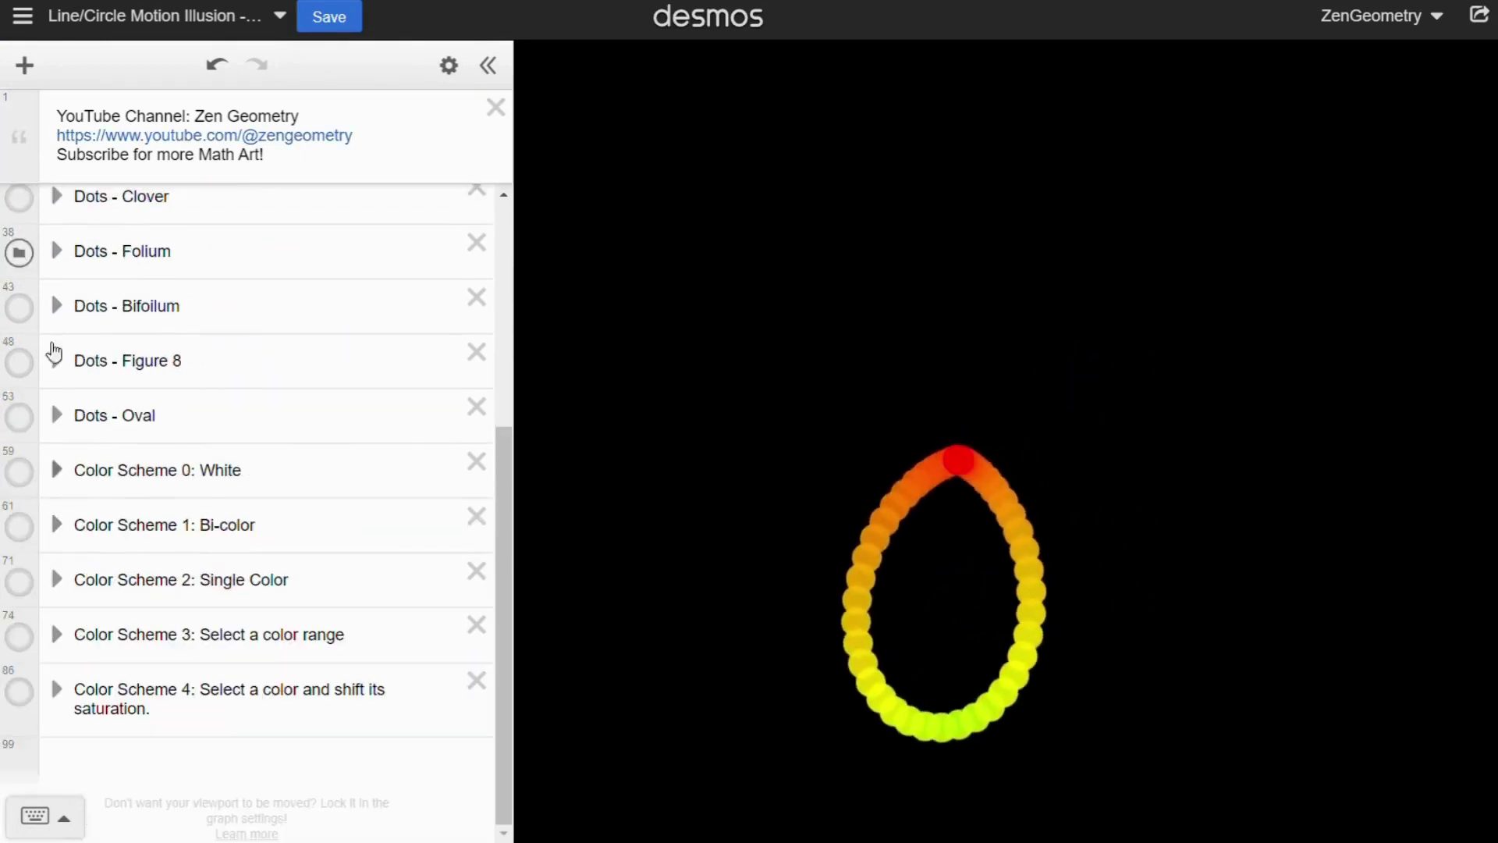
# Hide the Folium dots, show the Oval dots, and set b to 0.784
pyautogui.click(19, 252)
pyautogui.click(19, 417)
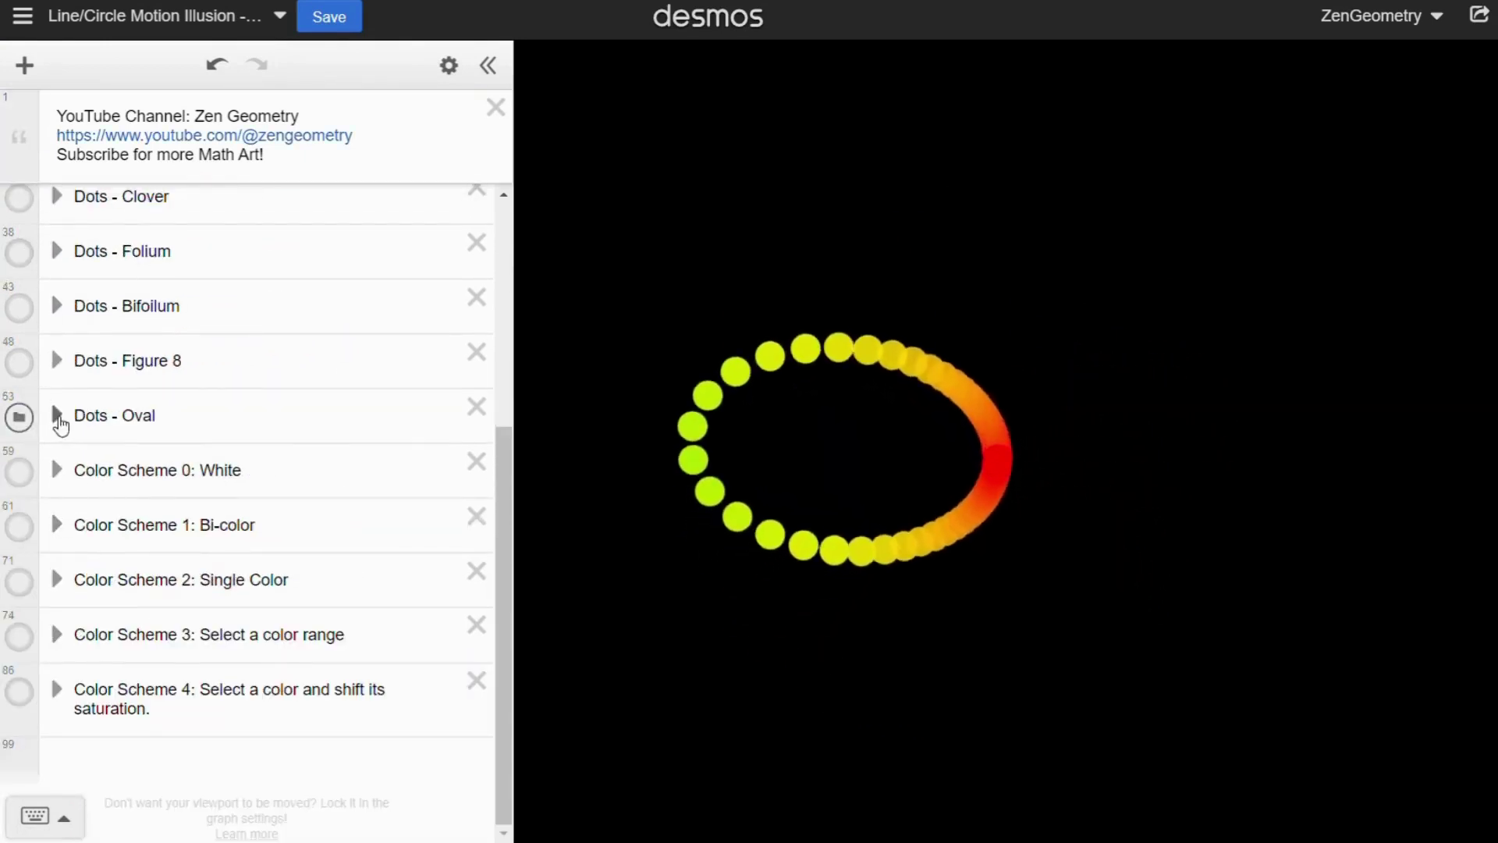
pyautogui.click(57, 415)
pyautogui.moveTo(366, 359)
pyautogui.mouseDown()
pyautogui.moveTo(156, 359)
pyautogui.moveTo(180, 377)
pyautogui.moveTo(386, 377)
pyautogui.mouseUp()
pyautogui.scroll(3, 133, 368)
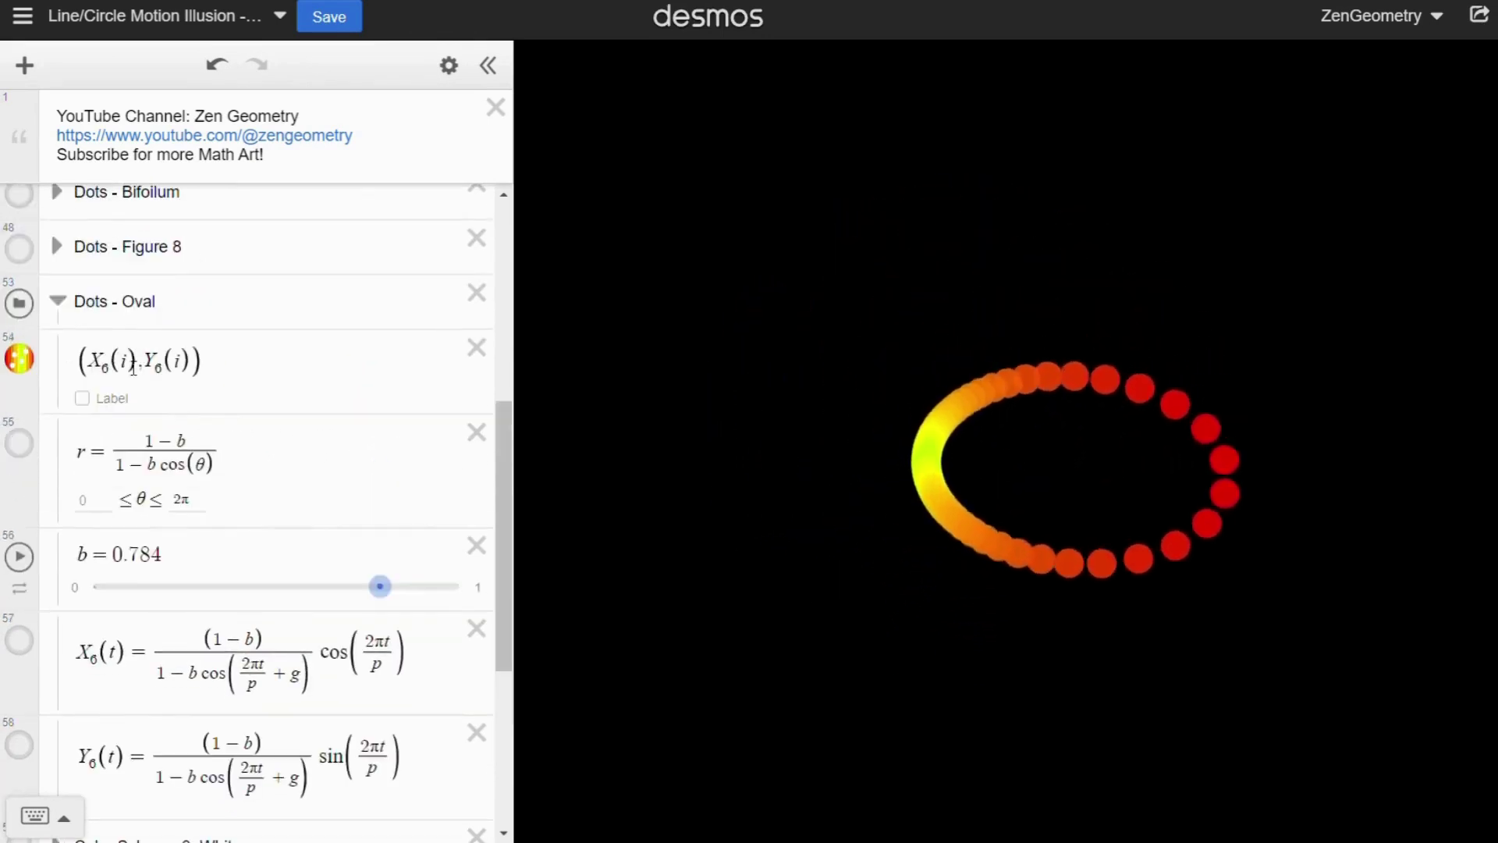
pyautogui.click(57, 301)
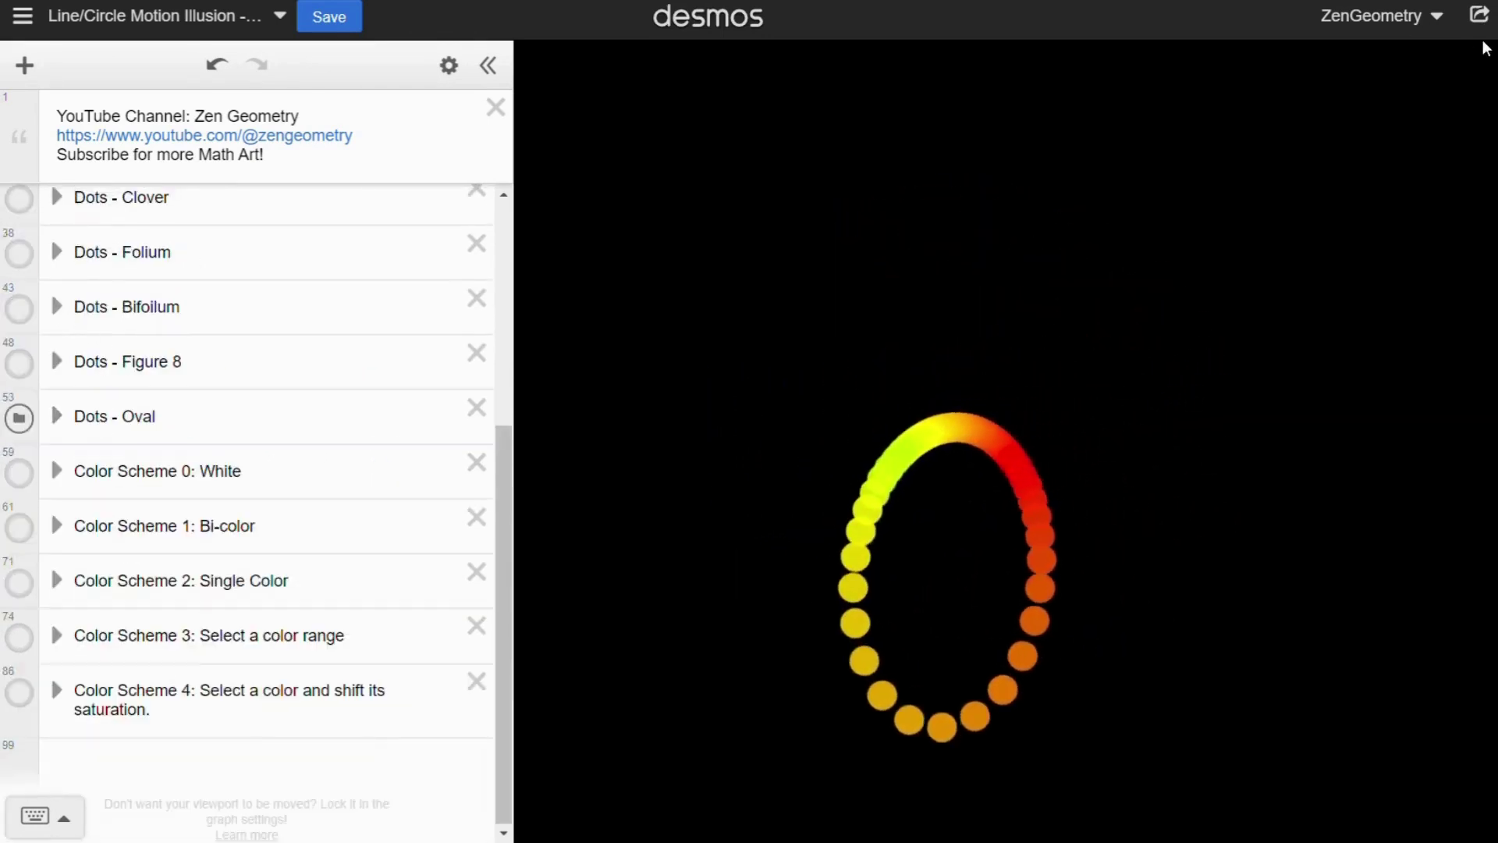